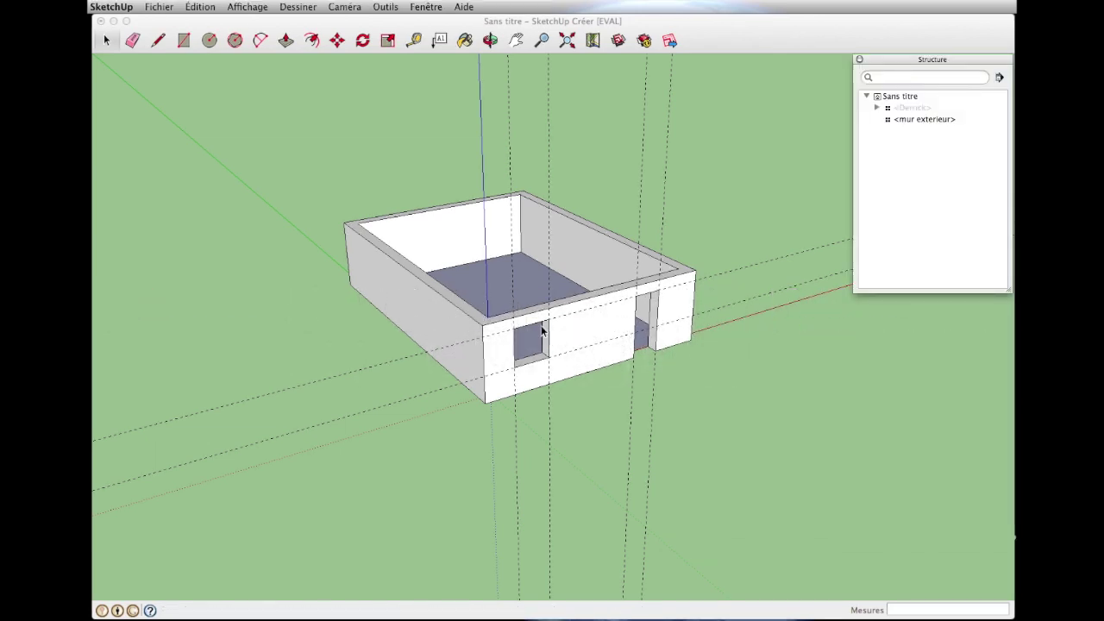
- Orbit and zoom in on the inner wall corner with the small window opening
mouse_move(409, 289)
middle_mouse_down()
mouse_move(623, 373)
mouse_move(485, 351)
middle_mouse_up()
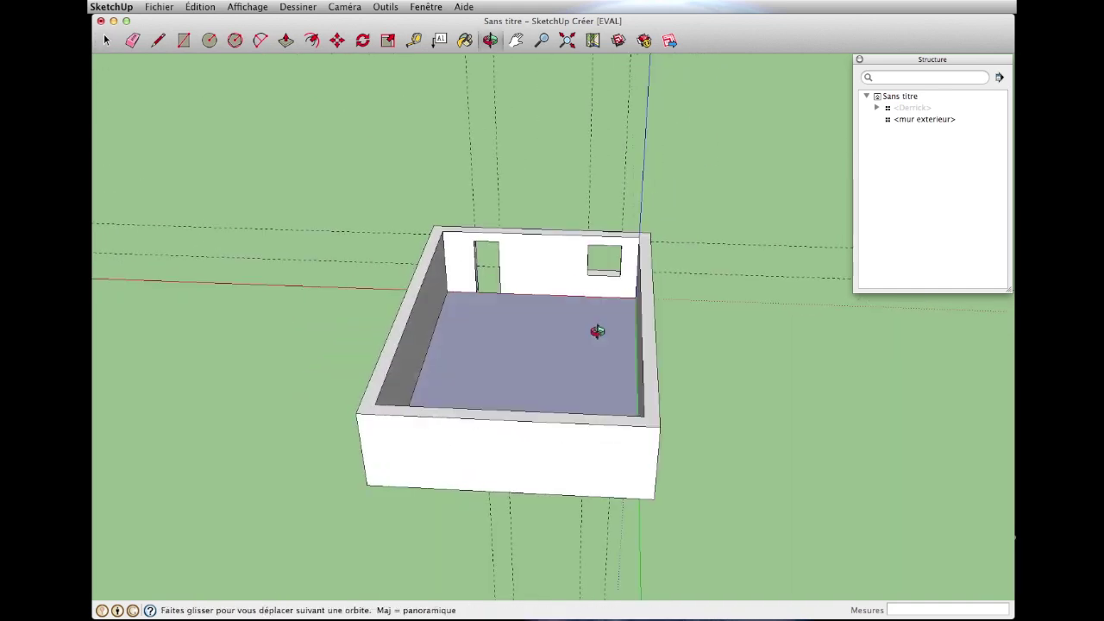
scroll(499, 263, "up", 2)
scroll(498, 263, "up", 5)
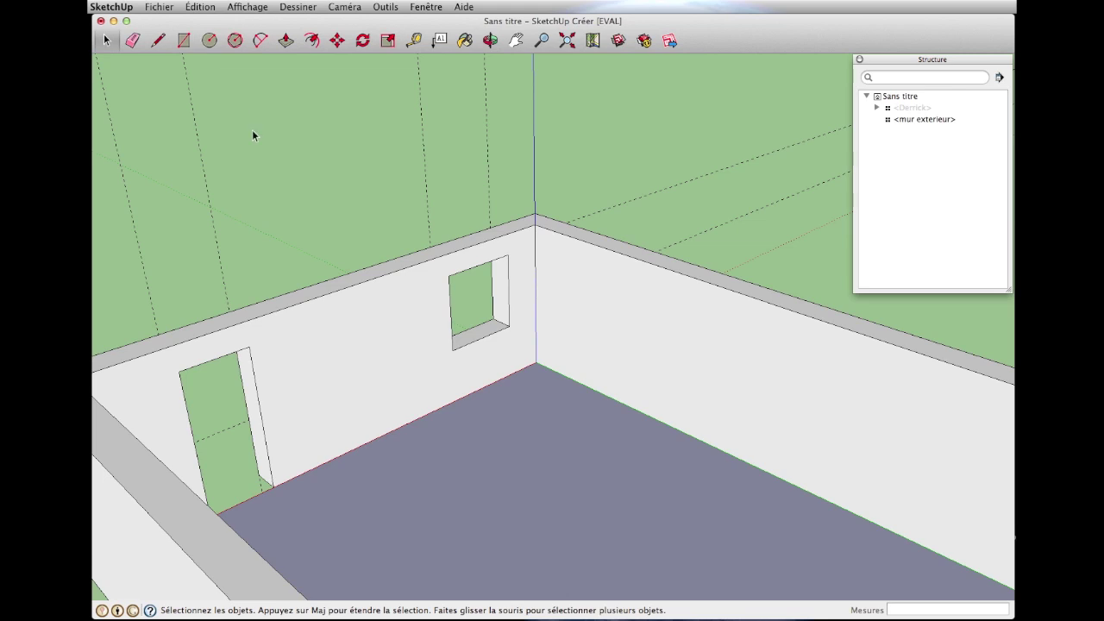
- Draw a 1,20 m × 1,25 m rectangle that fills the small window opening
left_click(184, 41)
left_click(508, 256)
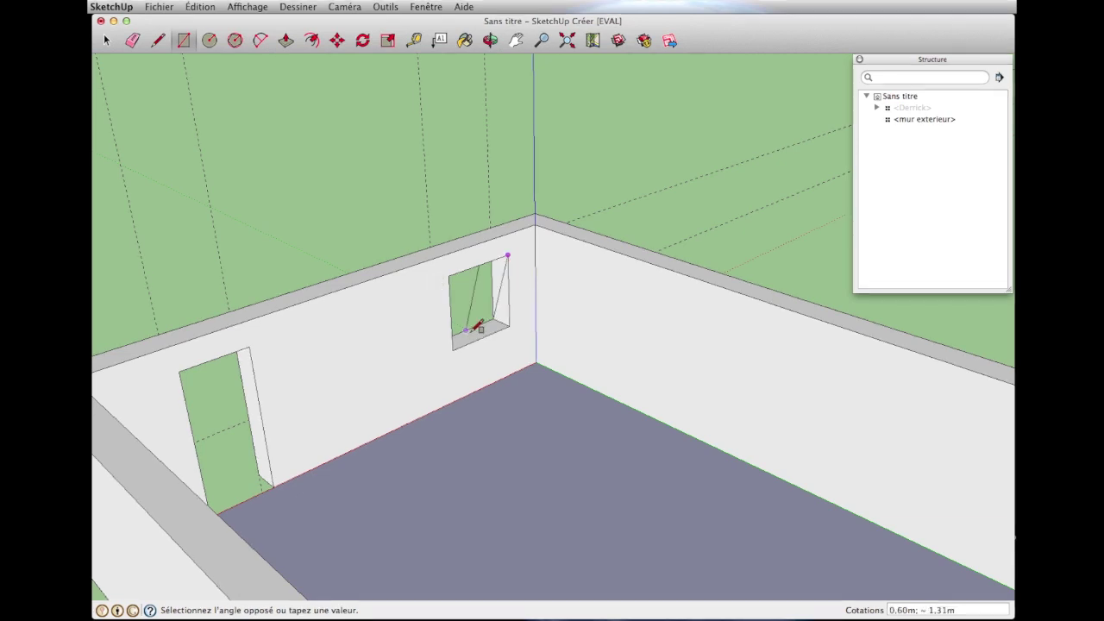
left_click(452, 350)
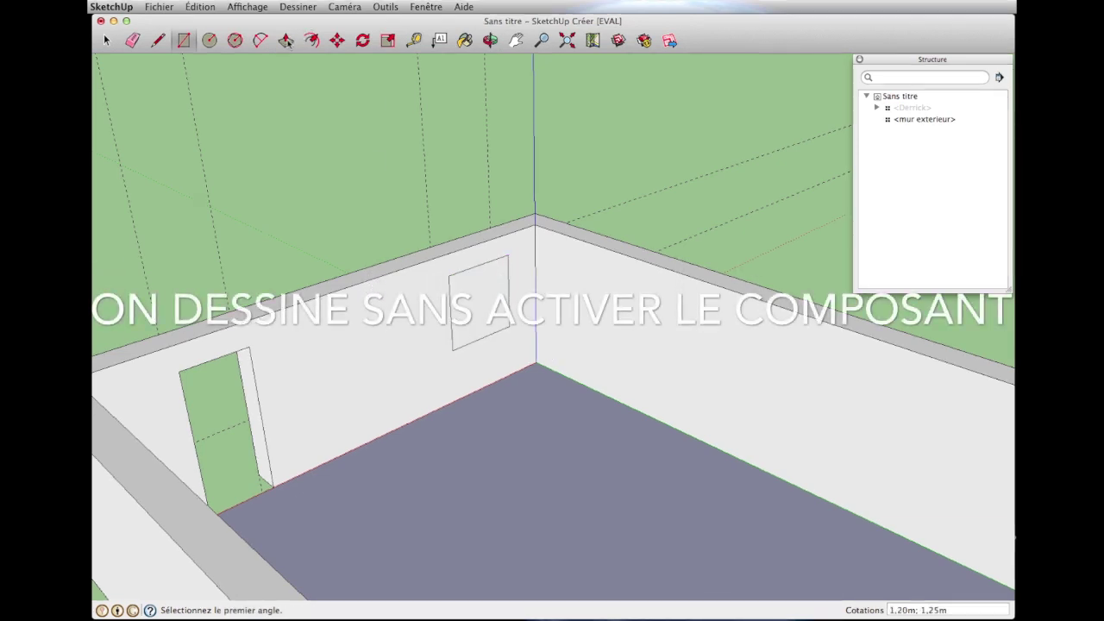
- Begin an inward offset on the new window face
left_click(286, 42)
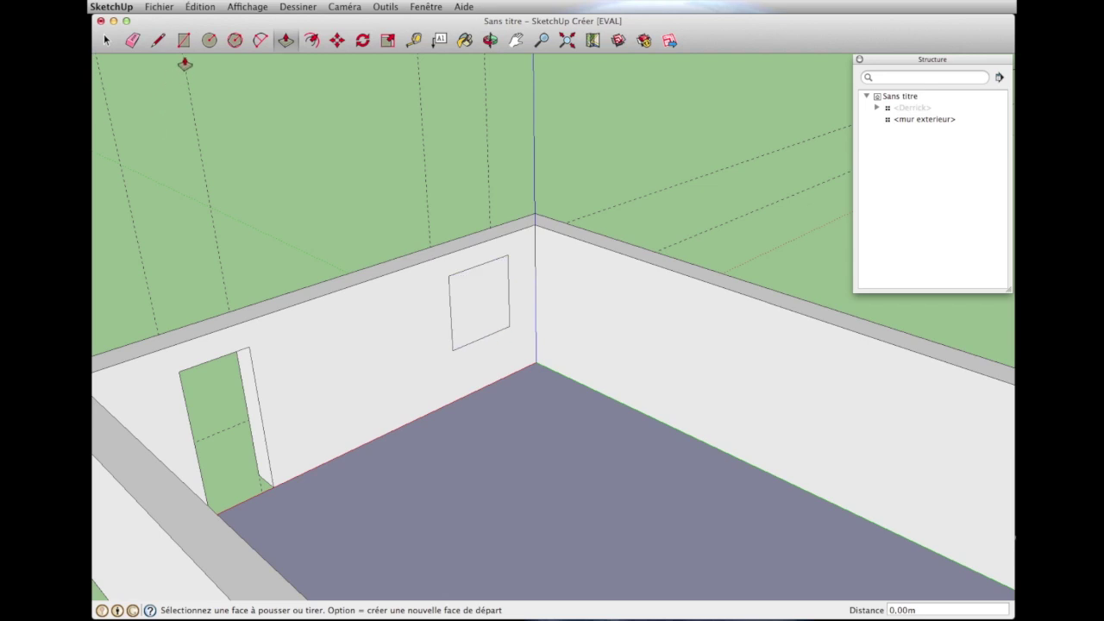
left_click(312, 41)
left_click(482, 303)
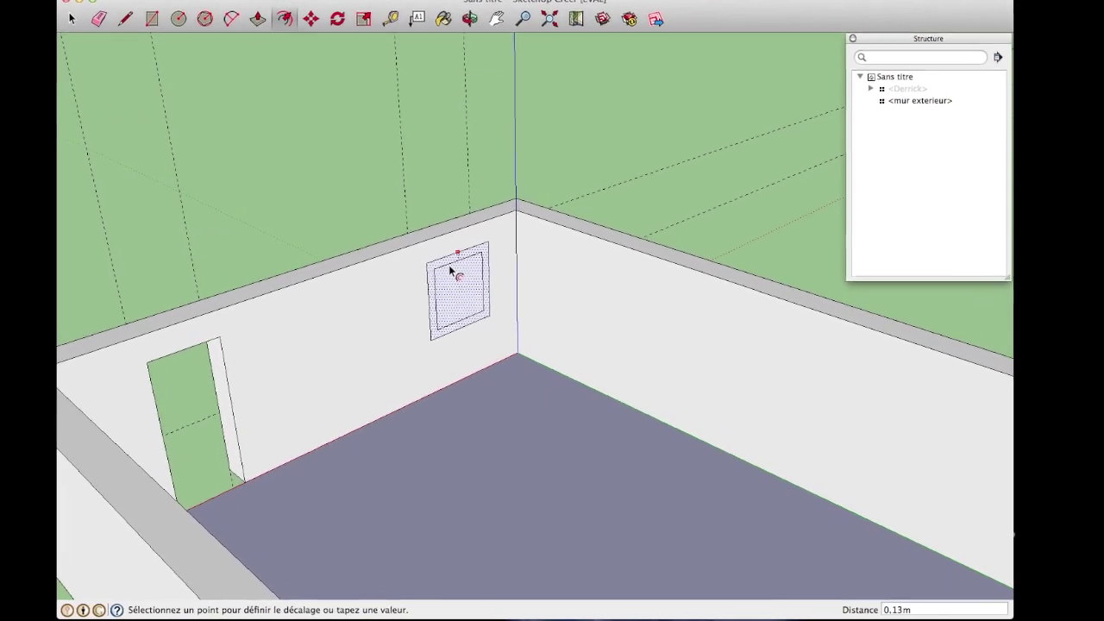
- Inset the window face outline by 0.07 m to form a frame around the pane
type("0")
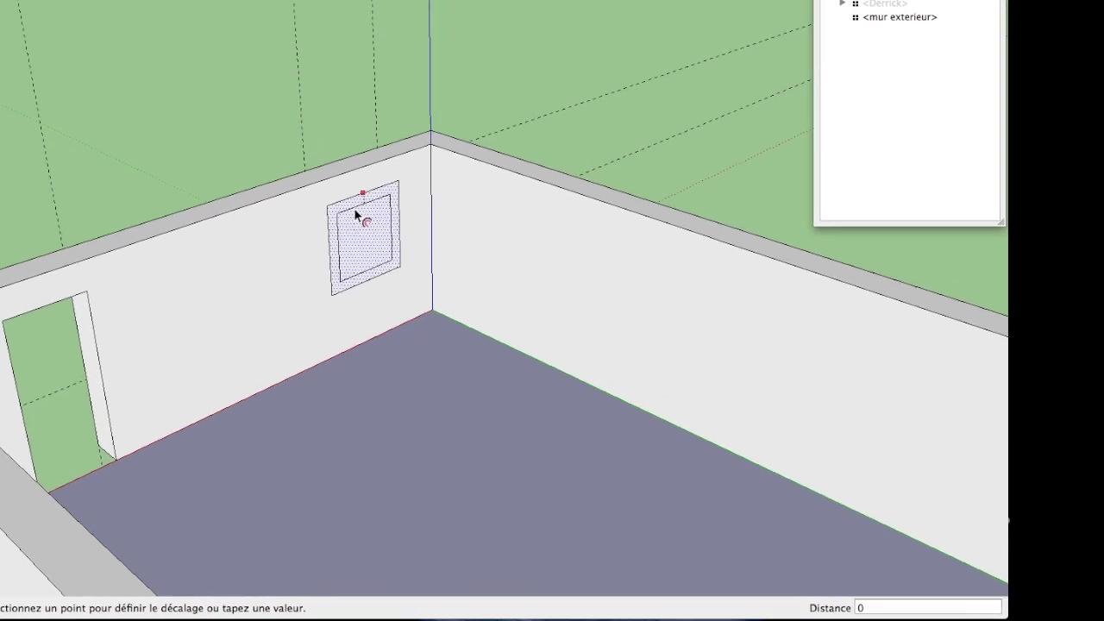
type(".07")
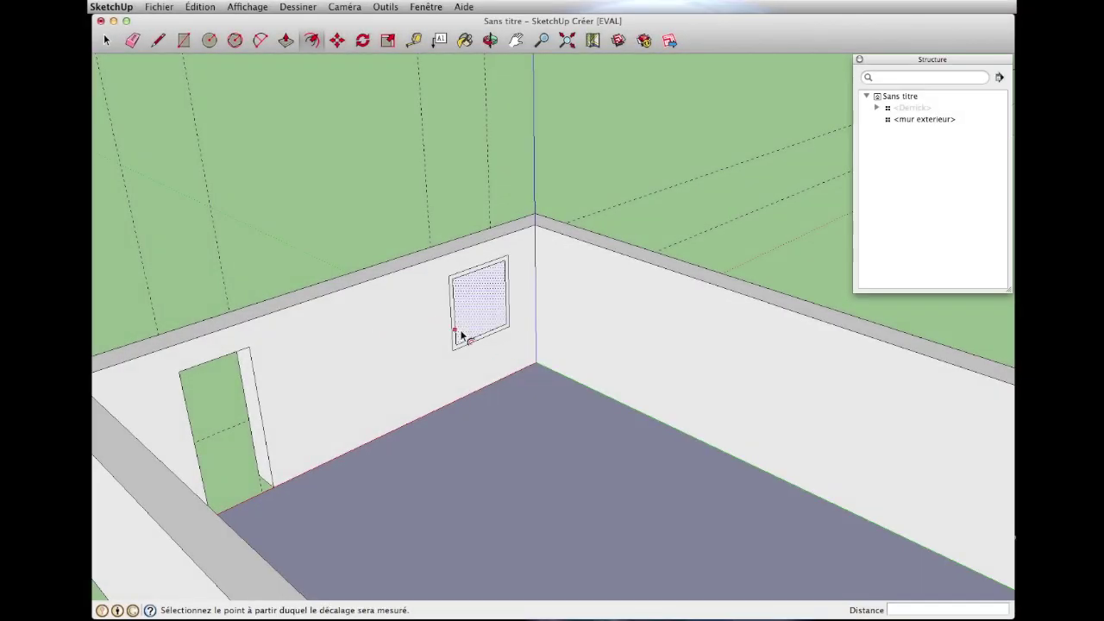
mouse_move(396, 317)
middle_mouse_down()
mouse_move(493, 290)
mouse_move(598, 385)
mouse_move(715, 330)
mouse_move(516, 355)
middle_mouse_up()
scroll(515, 355, "up", 5)
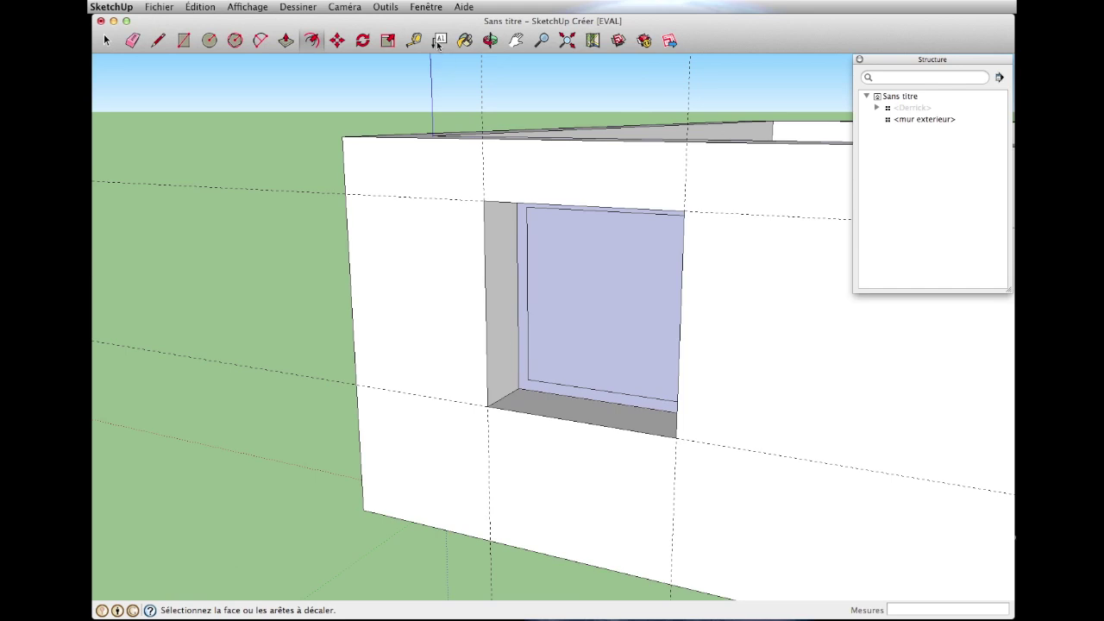
- Push the inner glass pane 0,04 m back from the window frame
left_click(288, 43)
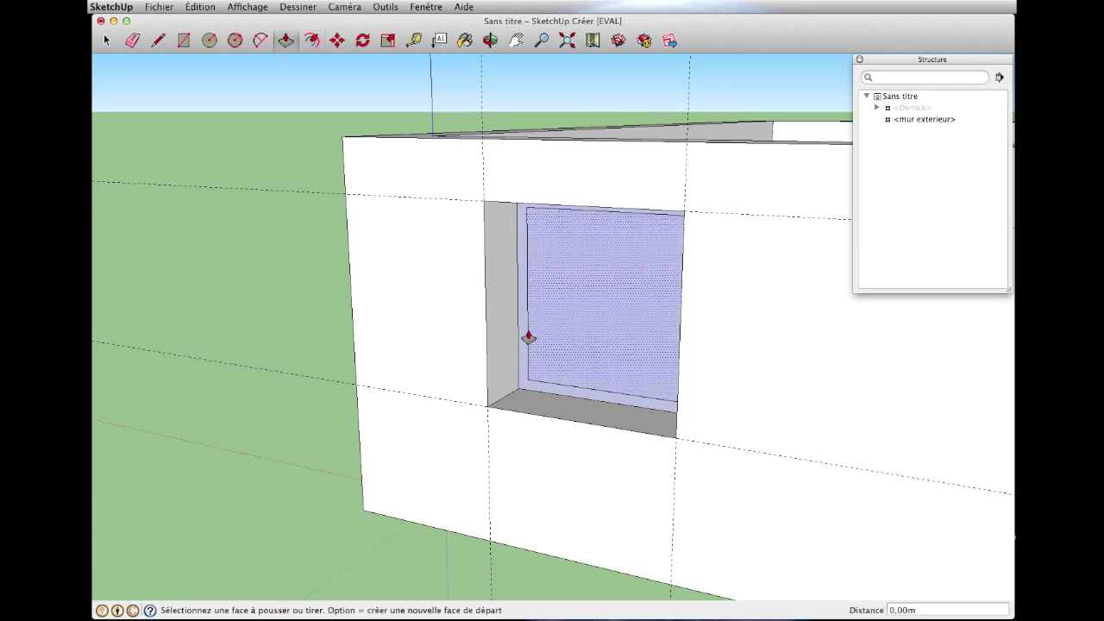
left_click(524, 338)
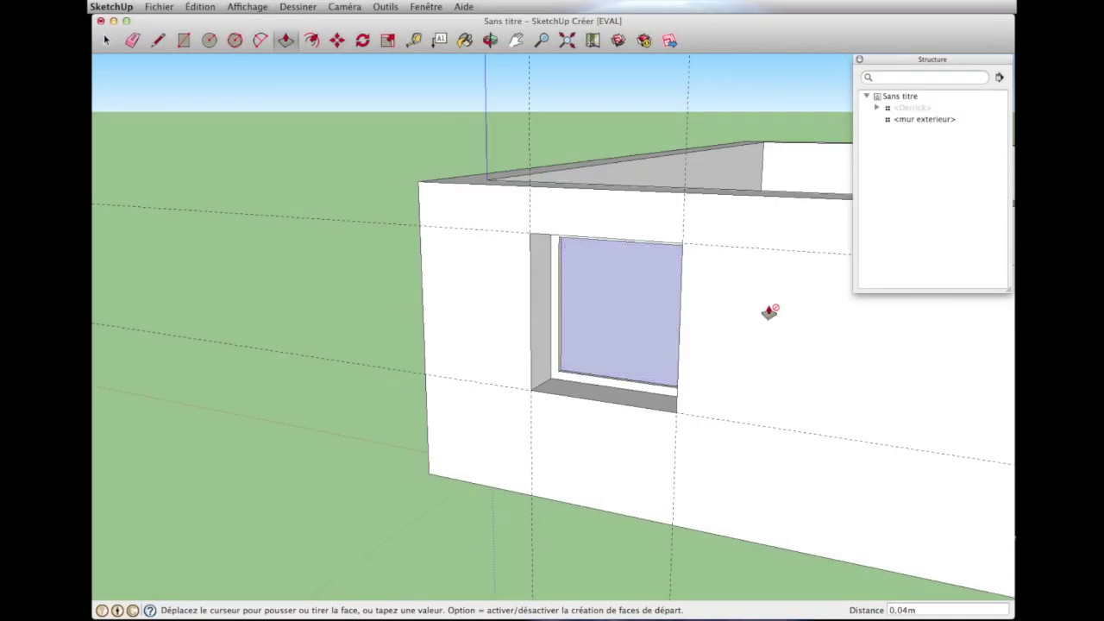
key("o")
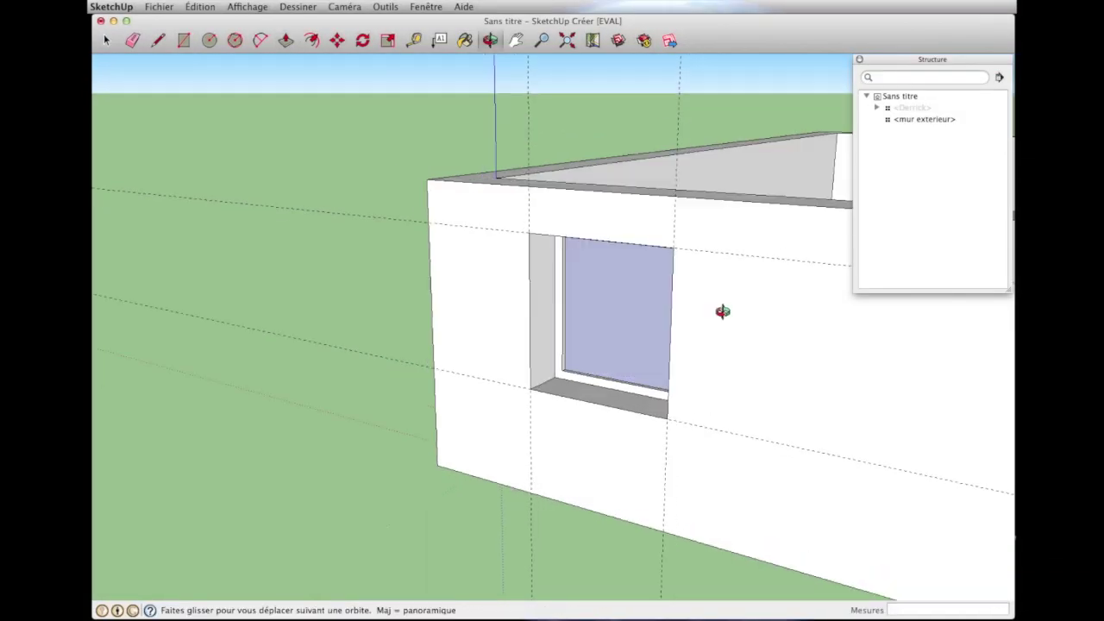
key("p")
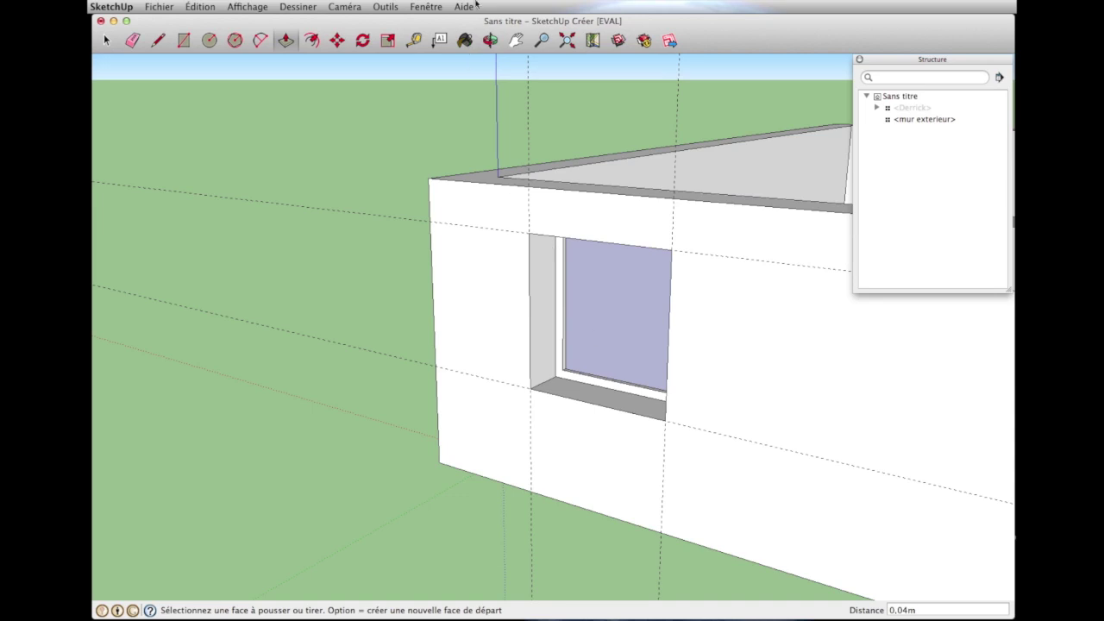
- Paint the window glass with the blue material from the Translucide collection
left_click(464, 37)
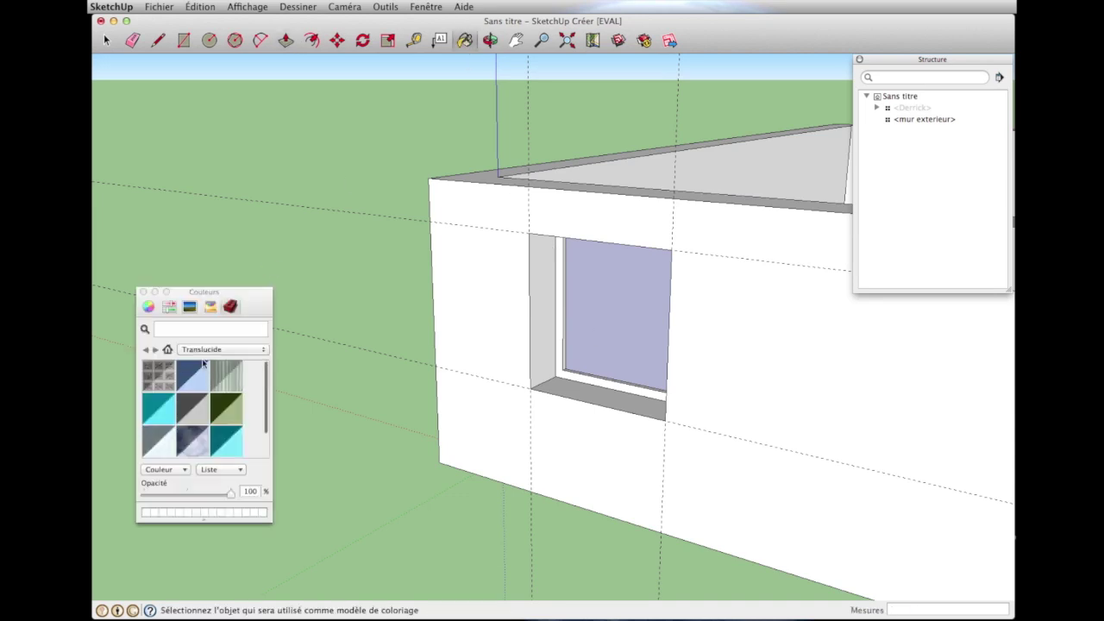
left_click(207, 349)
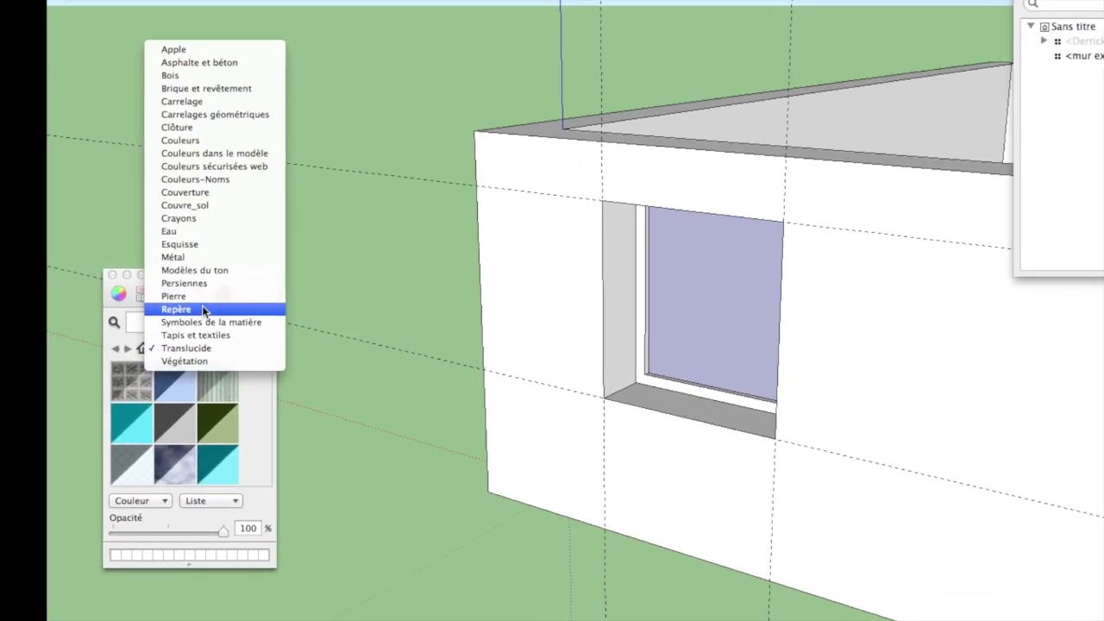
left_click(207, 347)
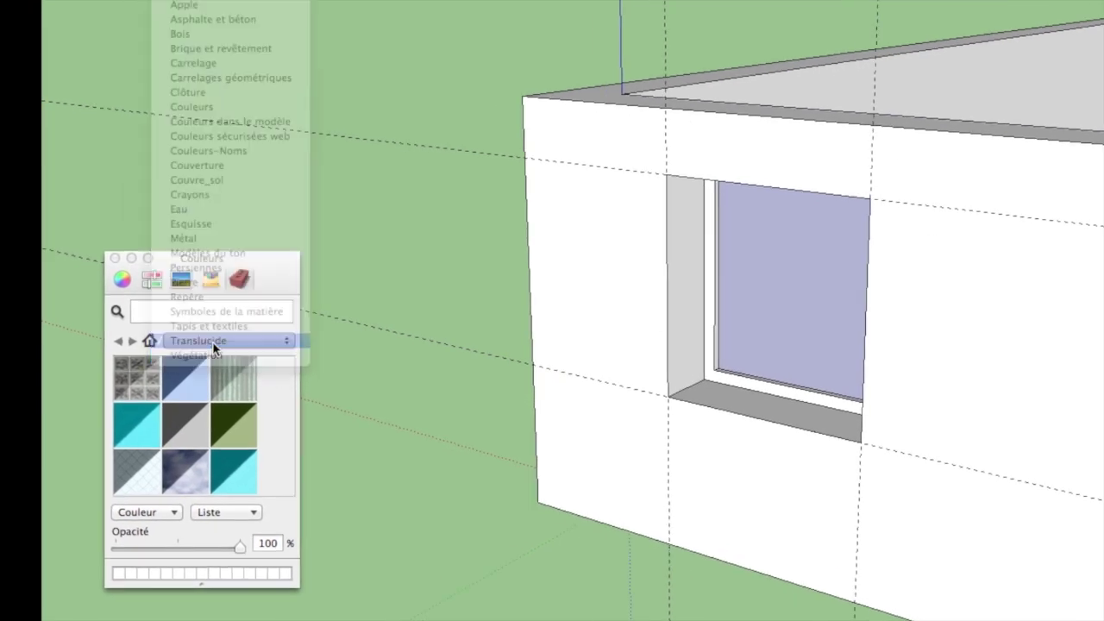
left_click(155, 417)
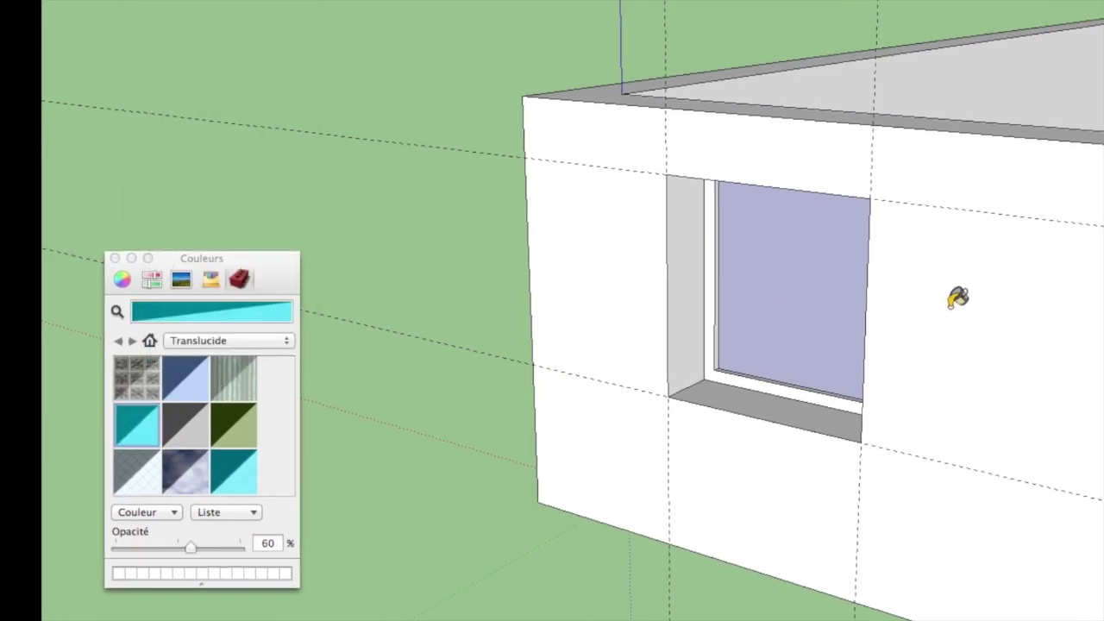
left_click(812, 327)
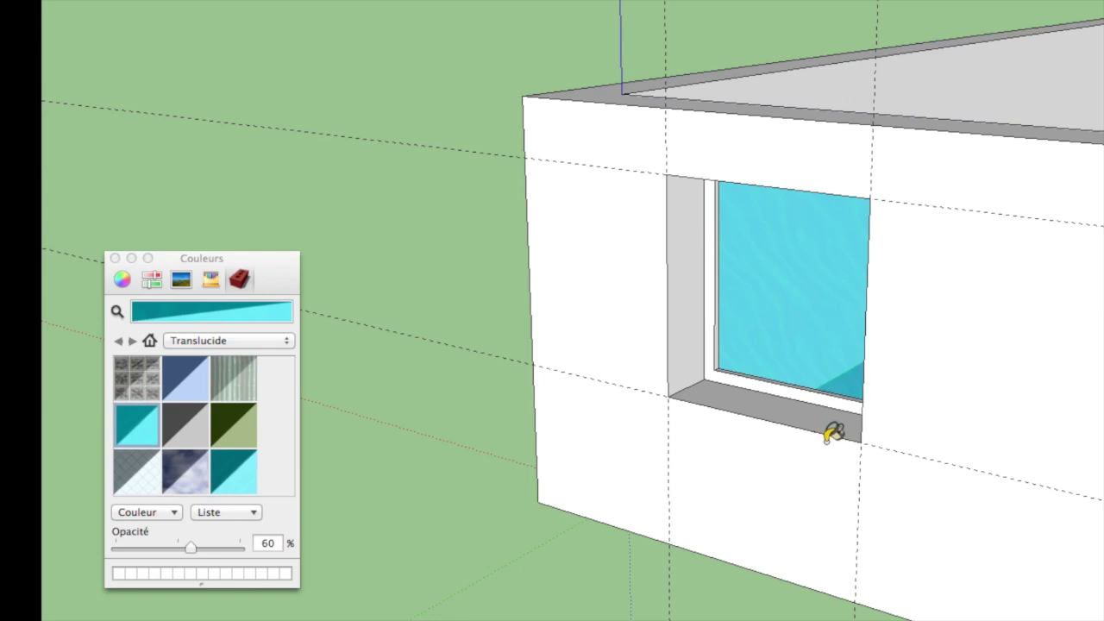
left_click(178, 402)
left_click(806, 273)
scroll(800, 388, "down", 2)
scroll(800, 388, "down", 2)
mouse_move(865, 374)
middle_mouse_down()
mouse_move(903, 400)
mouse_move(616, 366)
mouse_move(675, 416)
mouse_move(825, 370)
mouse_move(850, 382)
middle_mouse_up()
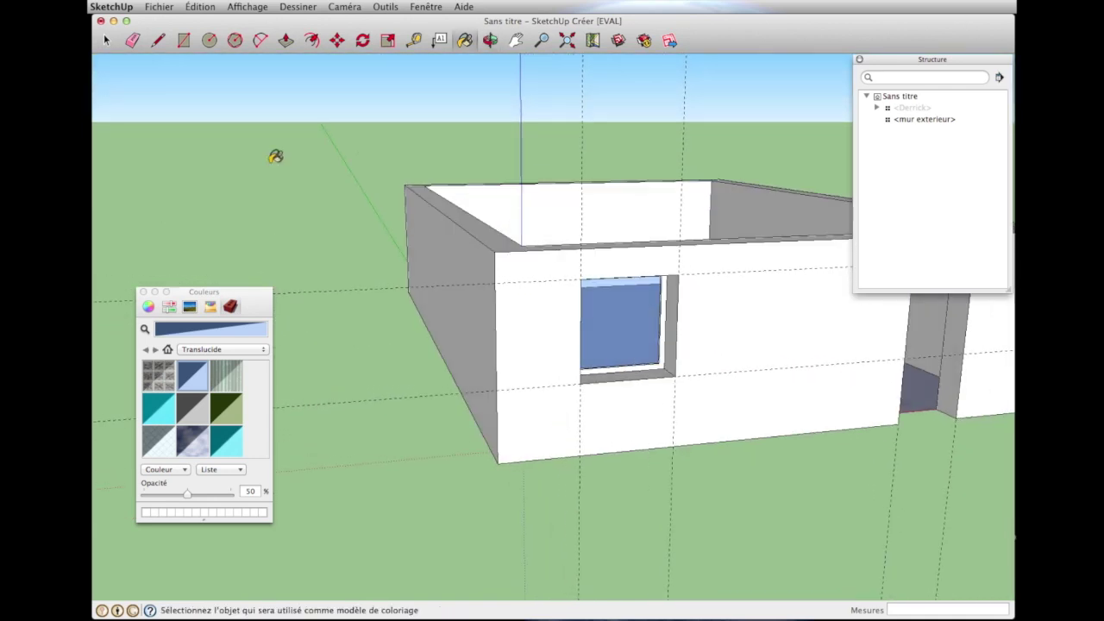
- Select the whole window with its frame and name the new component 'fenetre 120'
left_click(105, 38)
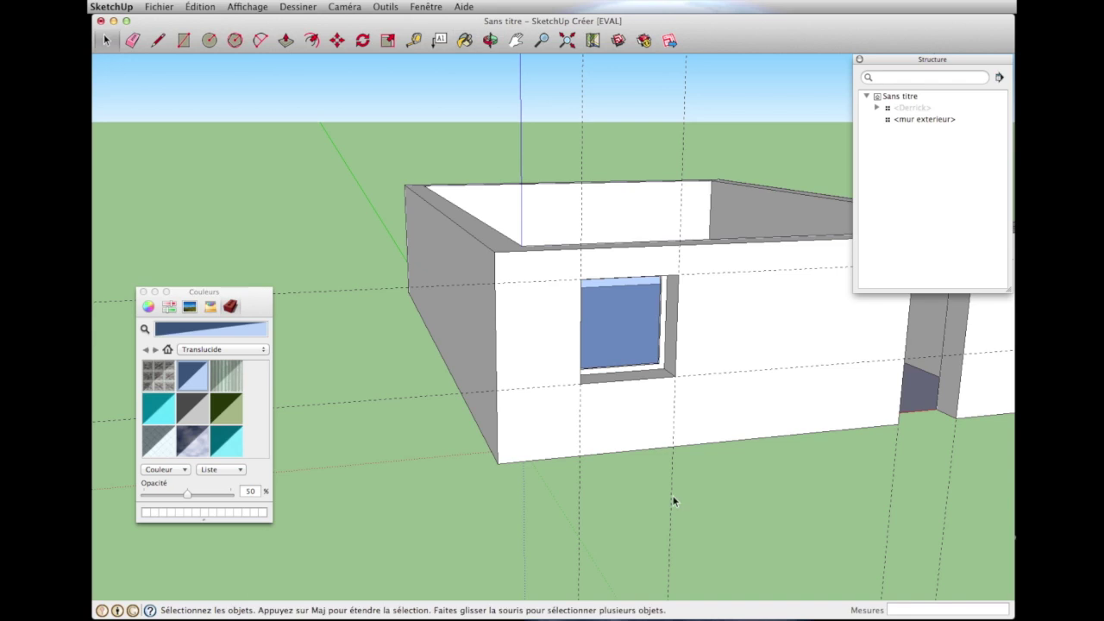
triple_click(622, 332)
right_click(644, 346)
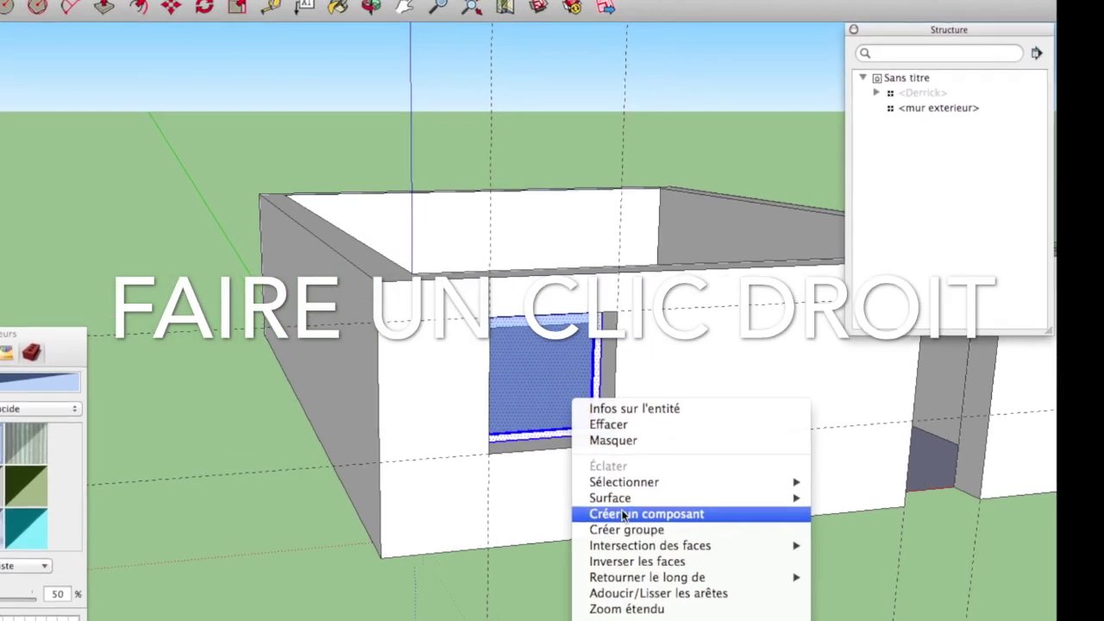
left_click(622, 515)
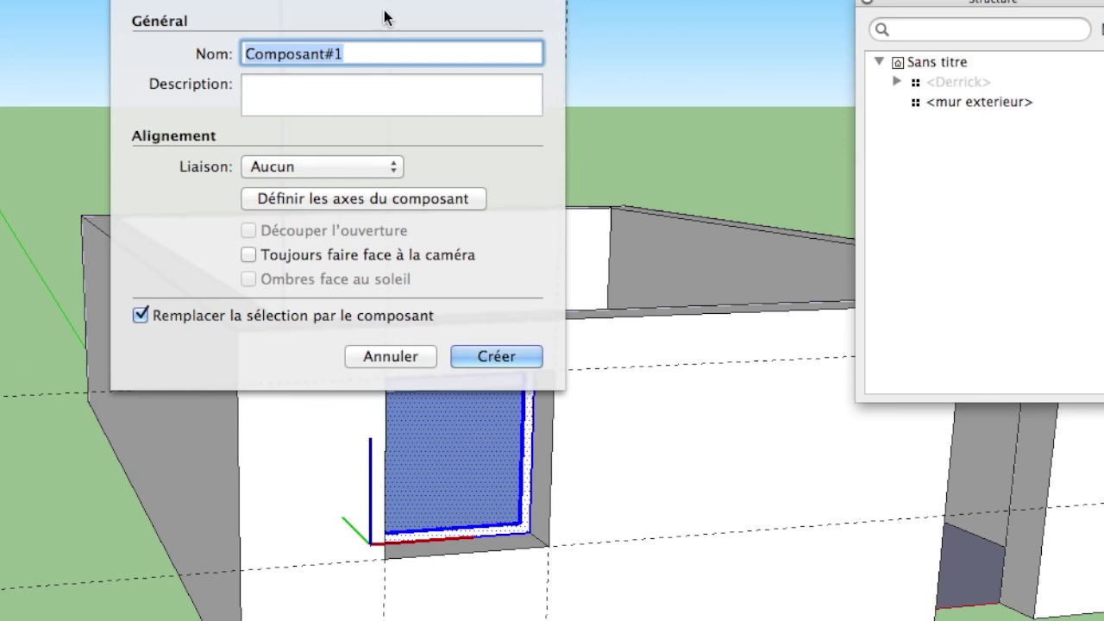
type("fenetre ")
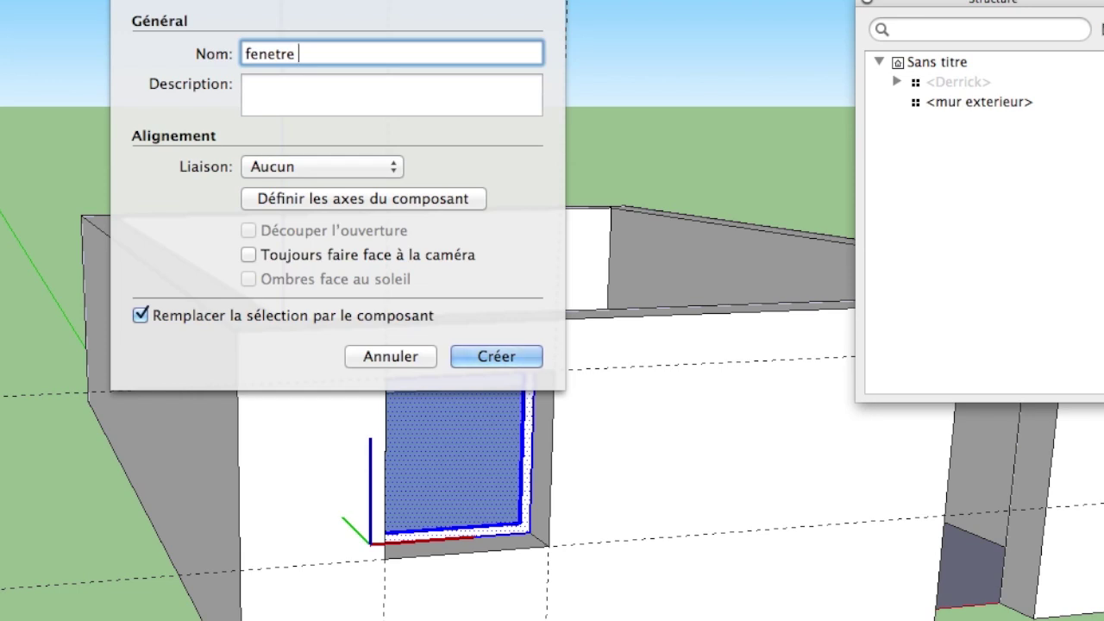
type("120")
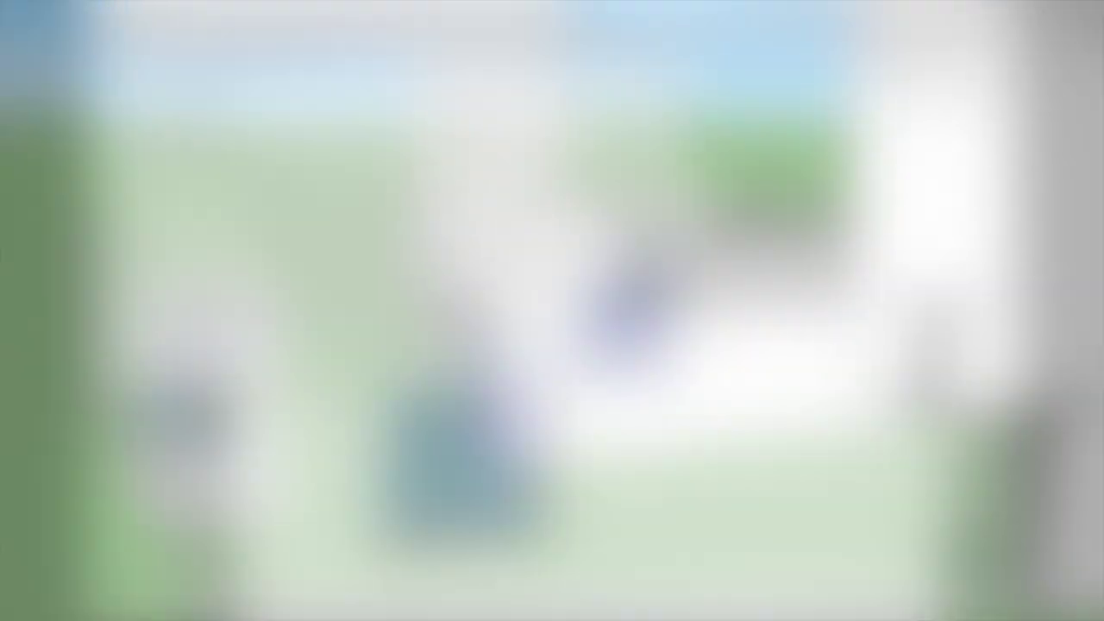
- Create the 'fenetre 120' component, deselect it, and view the room's door-opening wall
key("Return")
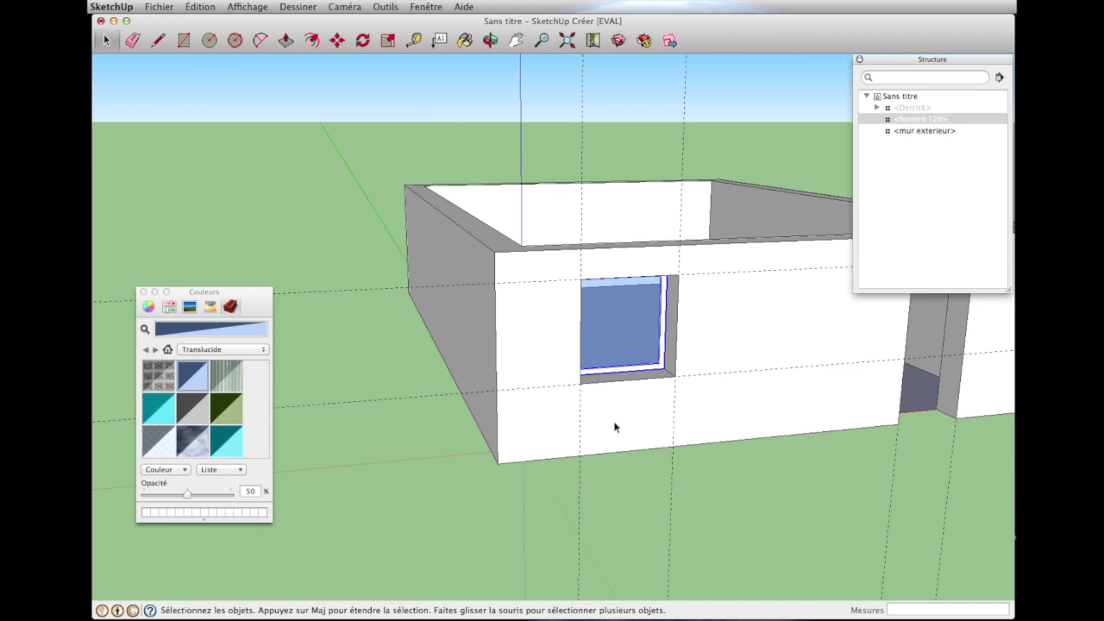
scroll(615, 426, "down", 2)
left_click(393, 257)
mouse_move(394, 257)
middle_mouse_down()
mouse_move(678, 485)
mouse_move(704, 488)
middle_mouse_up()
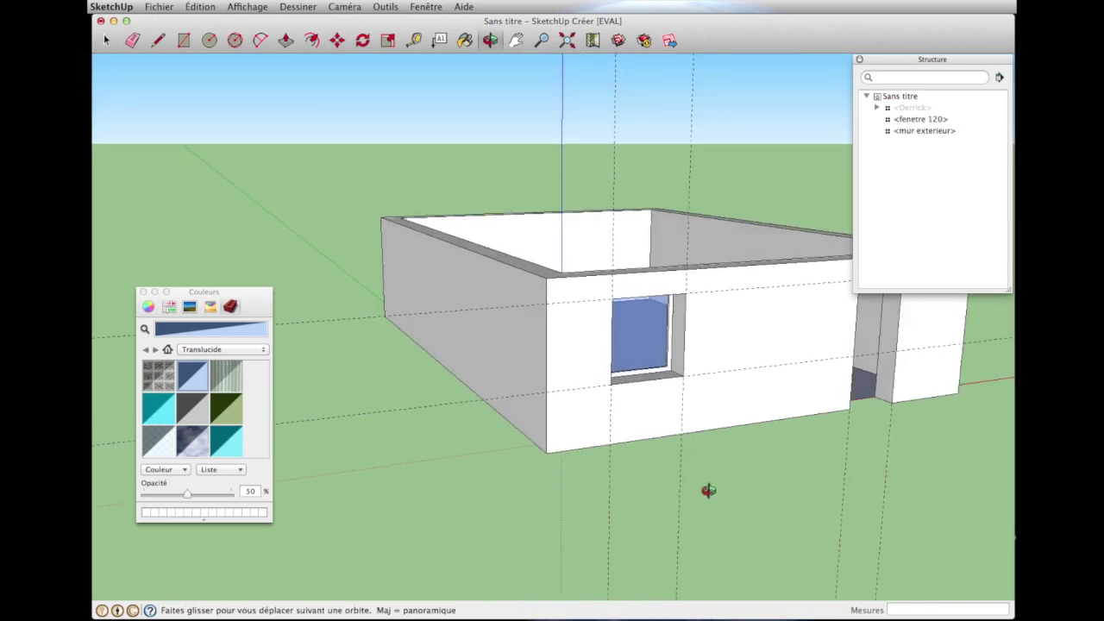
scroll(428, 312, "down", 2)
scroll(720, 304, "up", 3)
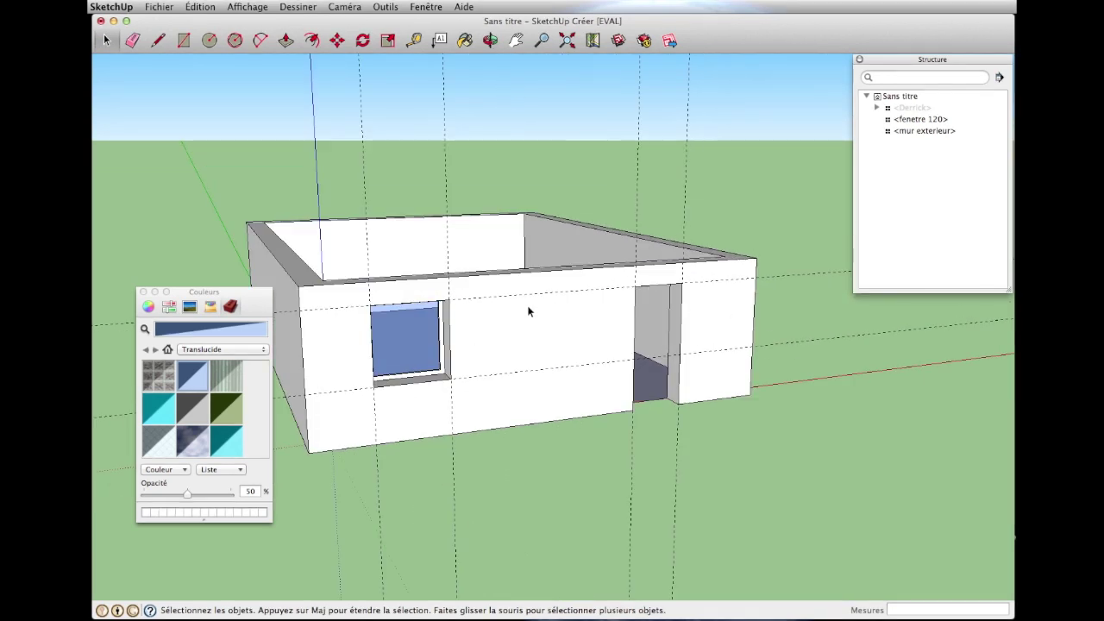
scroll(530, 311, "up", 2)
mouse_move(500, 302)
middle_mouse_down()
mouse_move(820, 399)
mouse_move(423, 374)
middle_mouse_up()
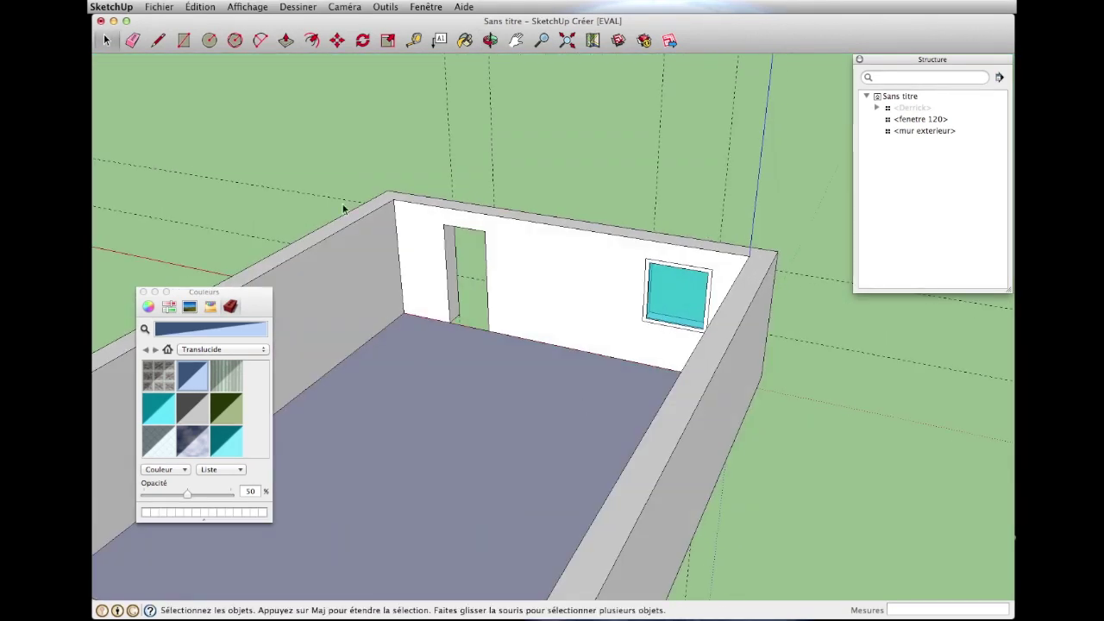
- Close the door opening with a 0,90 m × 2,15 m rectangle
left_click(184, 40)
left_click(490, 330)
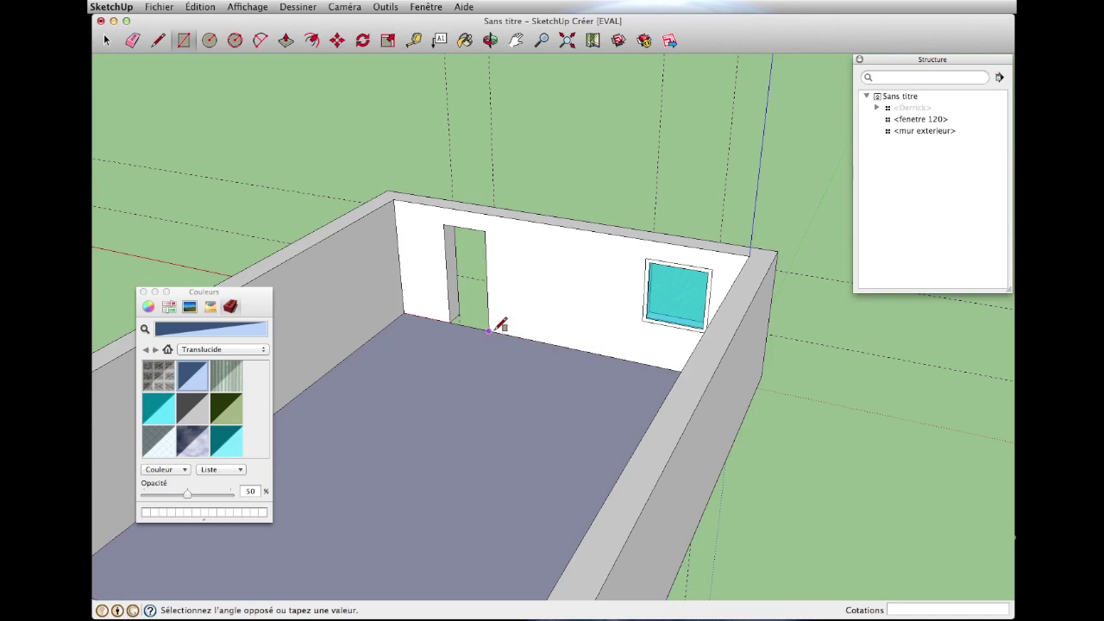
left_click(445, 226)
scroll(520, 299, "down", 2)
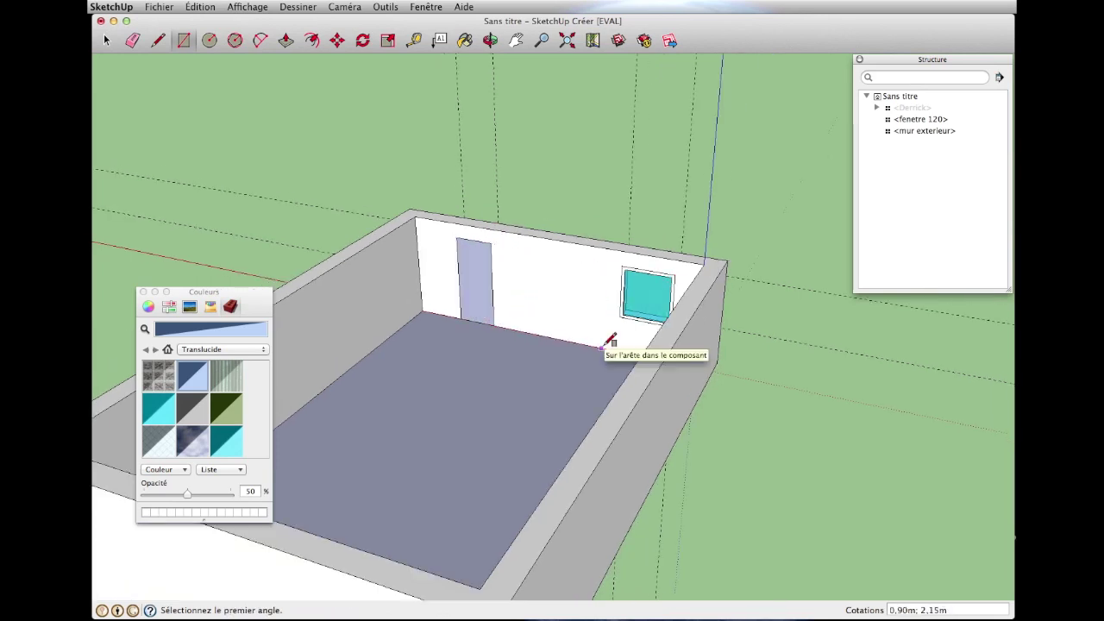
scroll(431, 263, "up", 2)
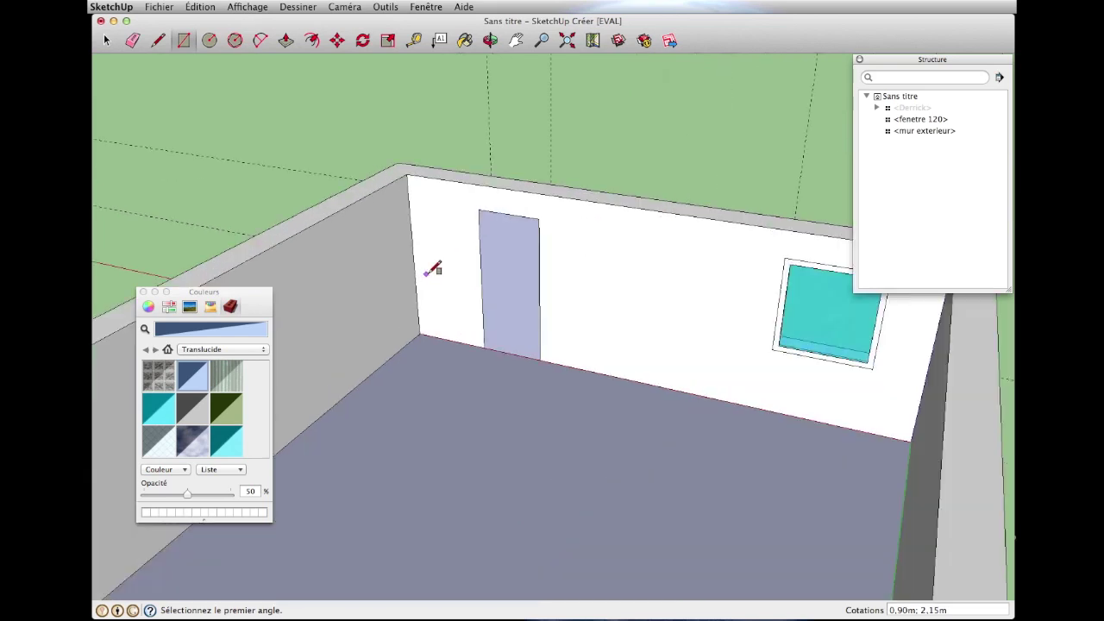
scroll(468, 247, "up", 2)
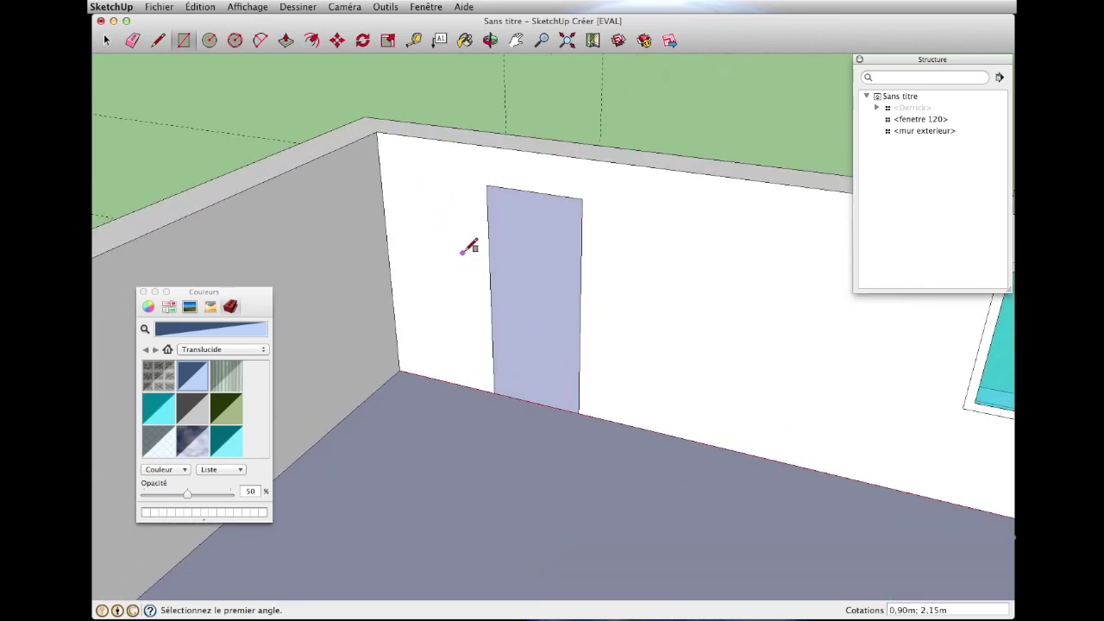
- Offset the door face inward to create an inset frame outline
left_click(316, 42)
left_click(531, 302)
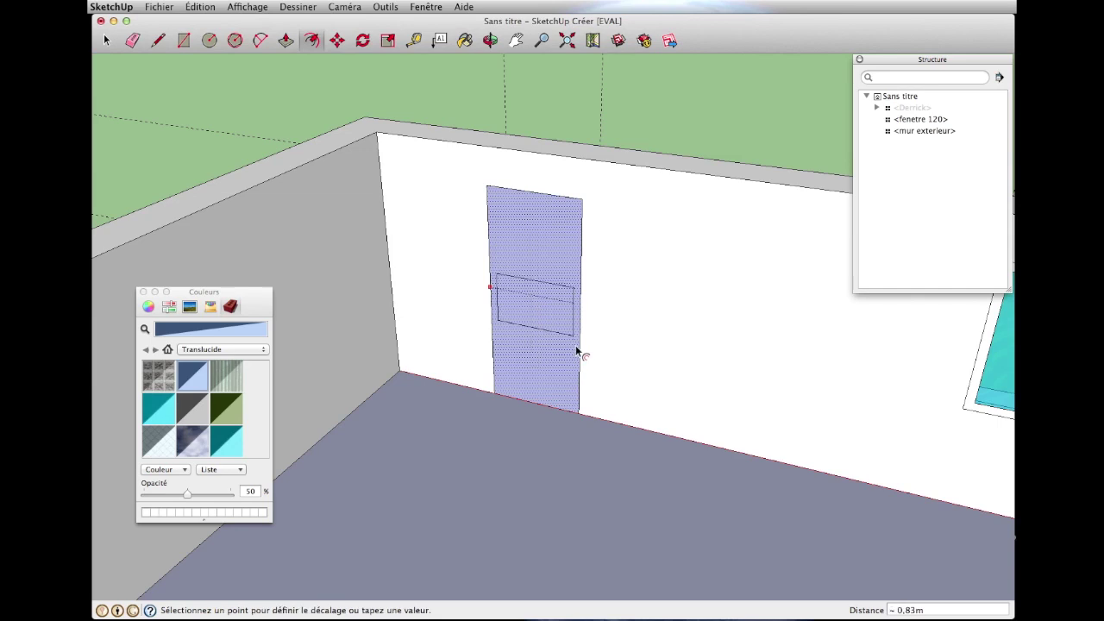
left_click(497, 204)
mouse_move(496, 203)
middle_mouse_down()
mouse_move(468, 221)
mouse_move(615, 247)
mouse_move(161, 234)
mouse_move(485, 256)
mouse_move(301, 247)
mouse_move(690, 338)
middle_mouse_up()
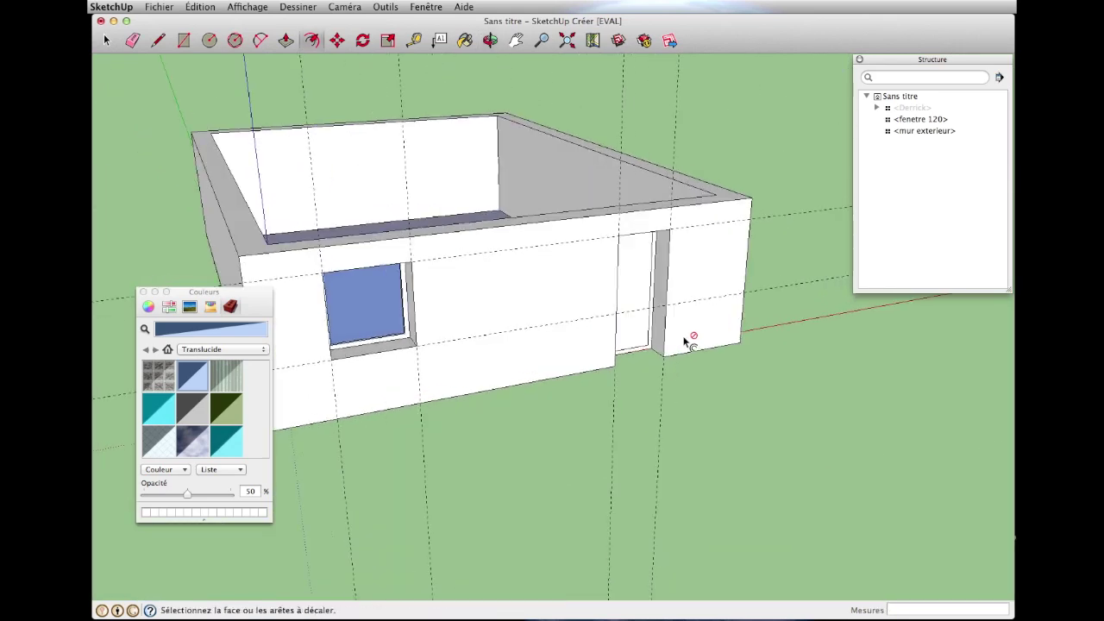
scroll(690, 340, "up", 5)
left_click(288, 41)
- Push the door frame 0,04 m deep and paint the door glass translucent blue
left_click(629, 360)
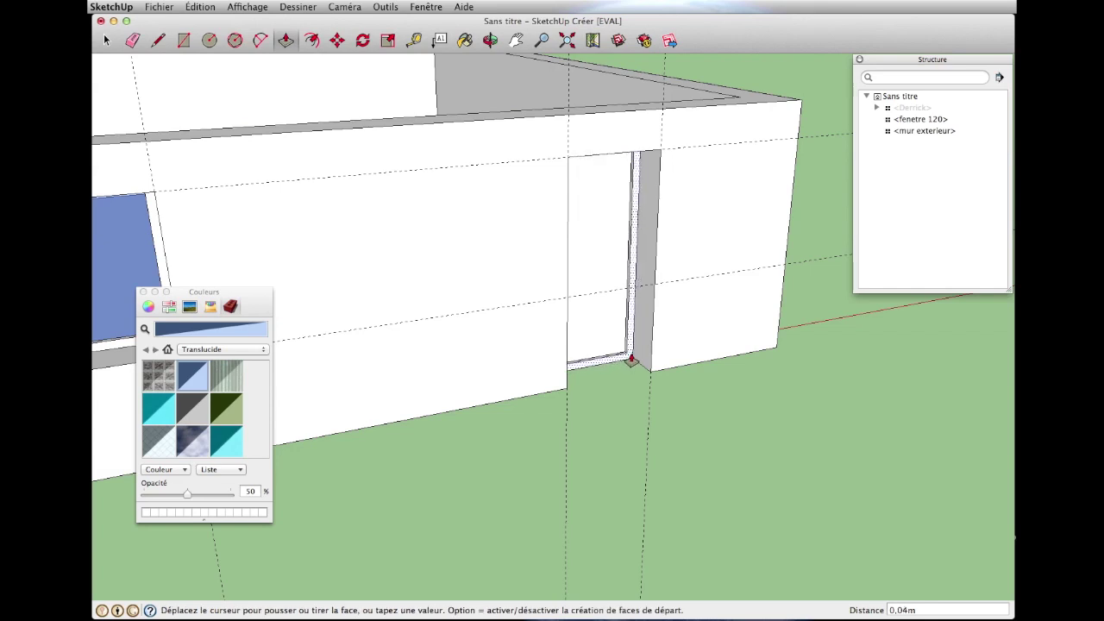
left_click(630, 360)
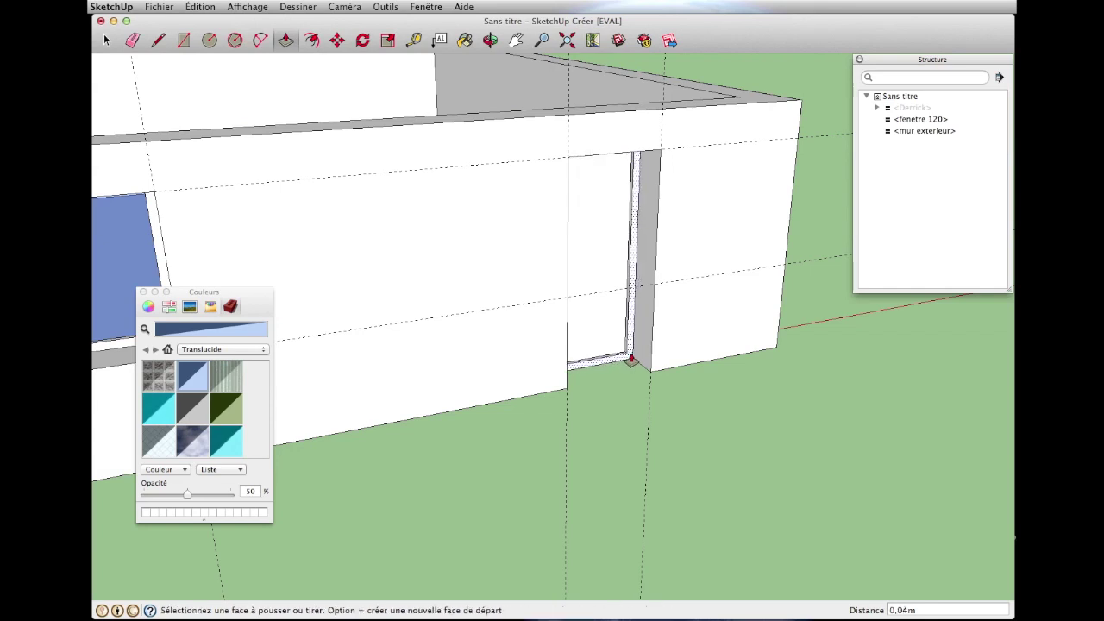
left_click(156, 416)
left_click(598, 217)
mouse_move(598, 217)
middle_mouse_down()
mouse_move(707, 512)
mouse_move(474, 304)
middle_mouse_up()
left_click(186, 387)
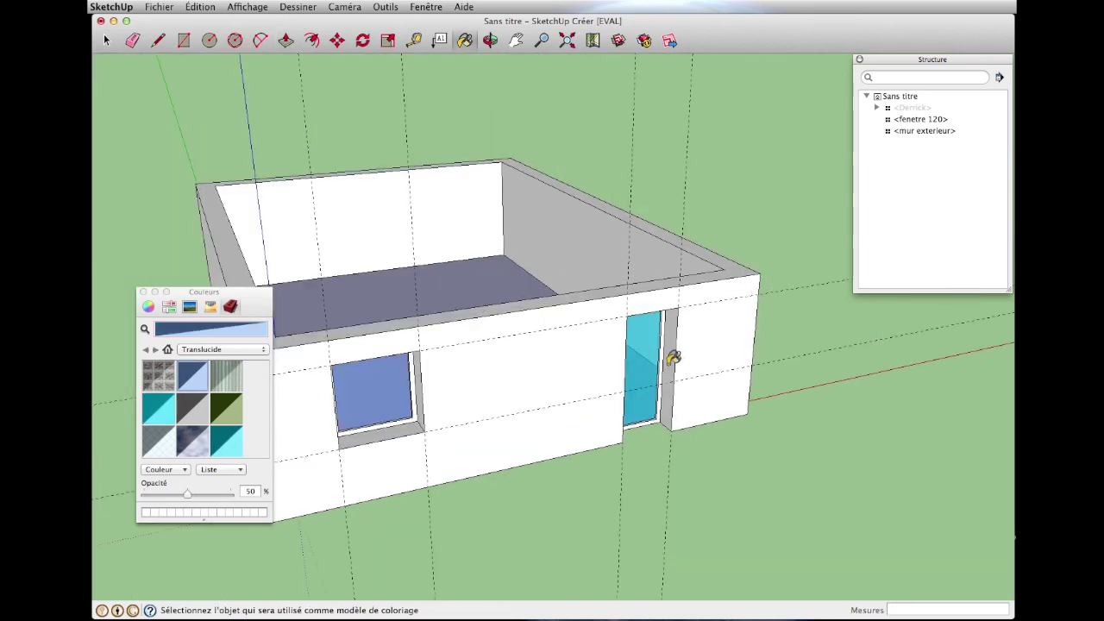
scroll(660, 358, "down", 3)
middle_click_drag(660, 371, 270, 81)
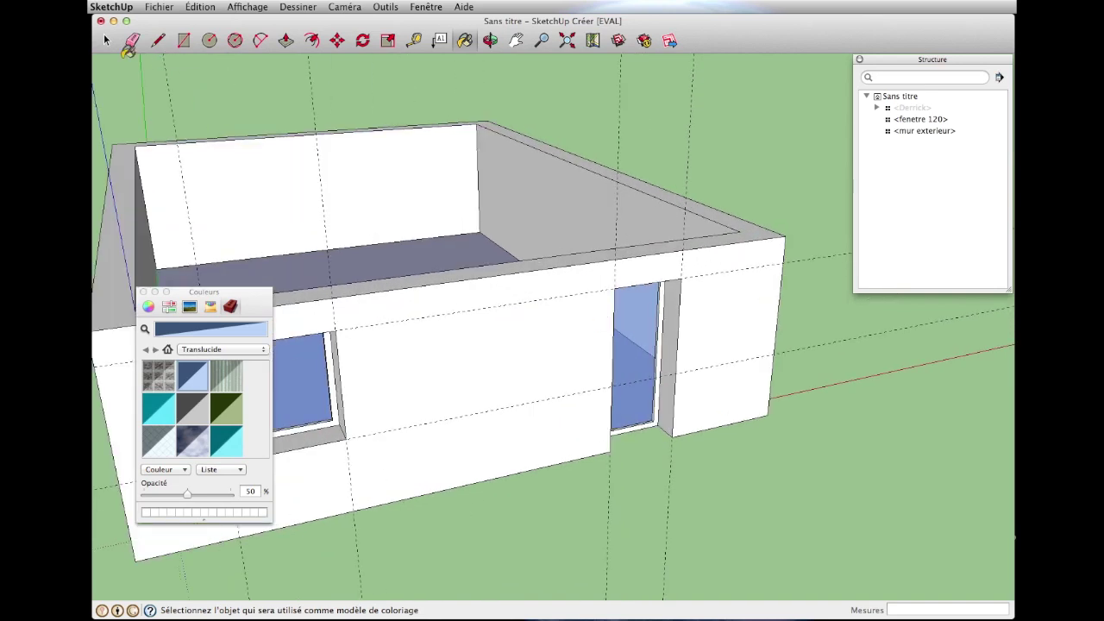
left_click(105, 40)
- Make the selected glazed door a component named 'porte fenetre 90'
left_click(646, 348)
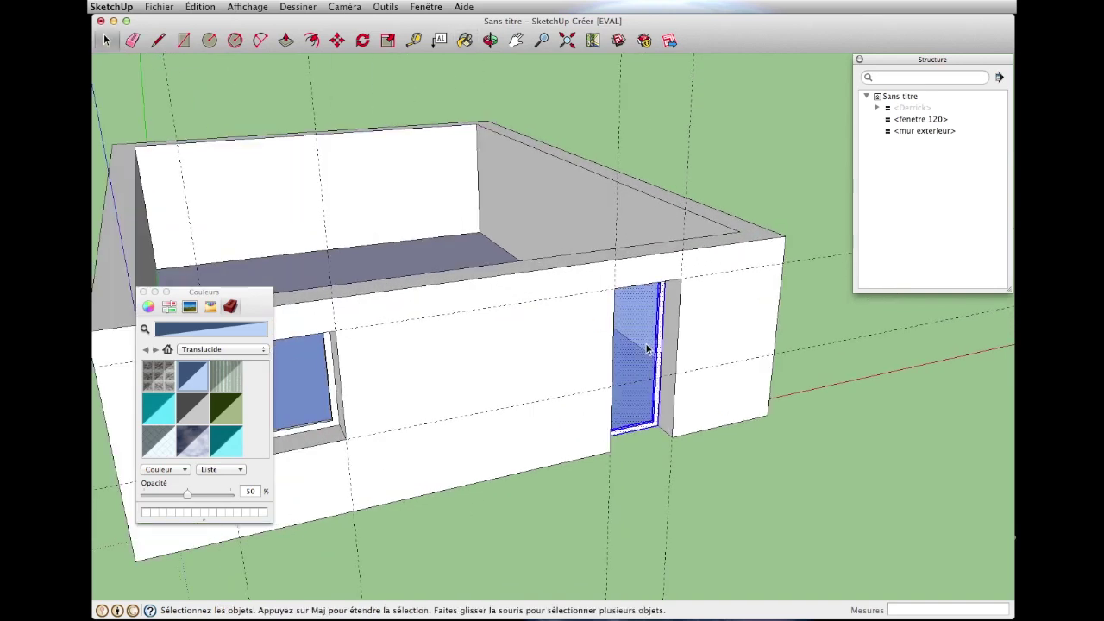
right_click(629, 347)
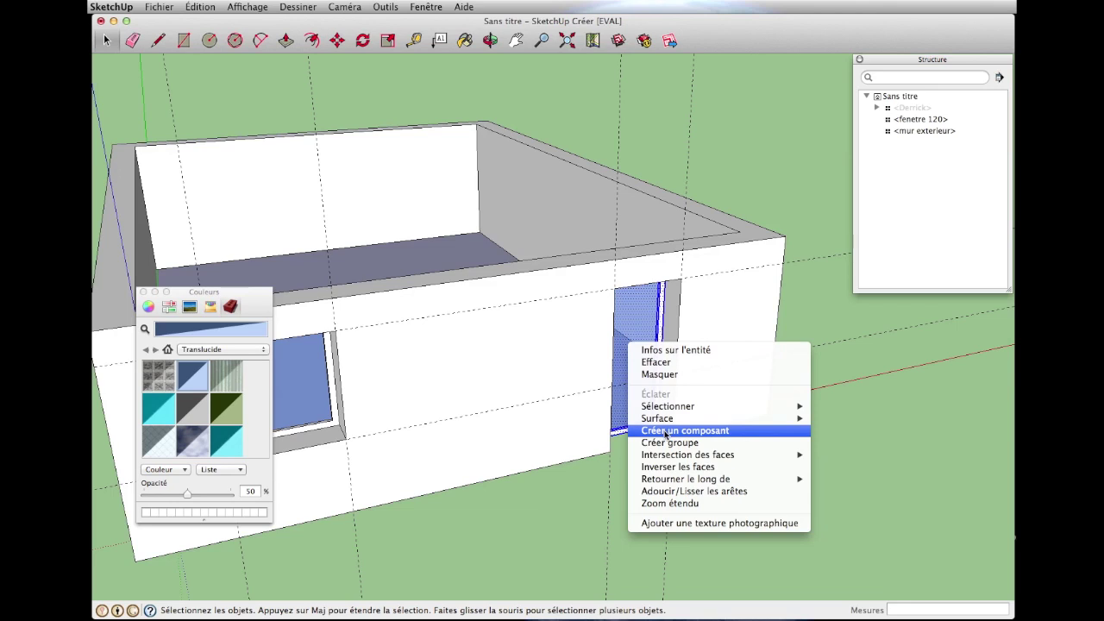
left_click(666, 431)
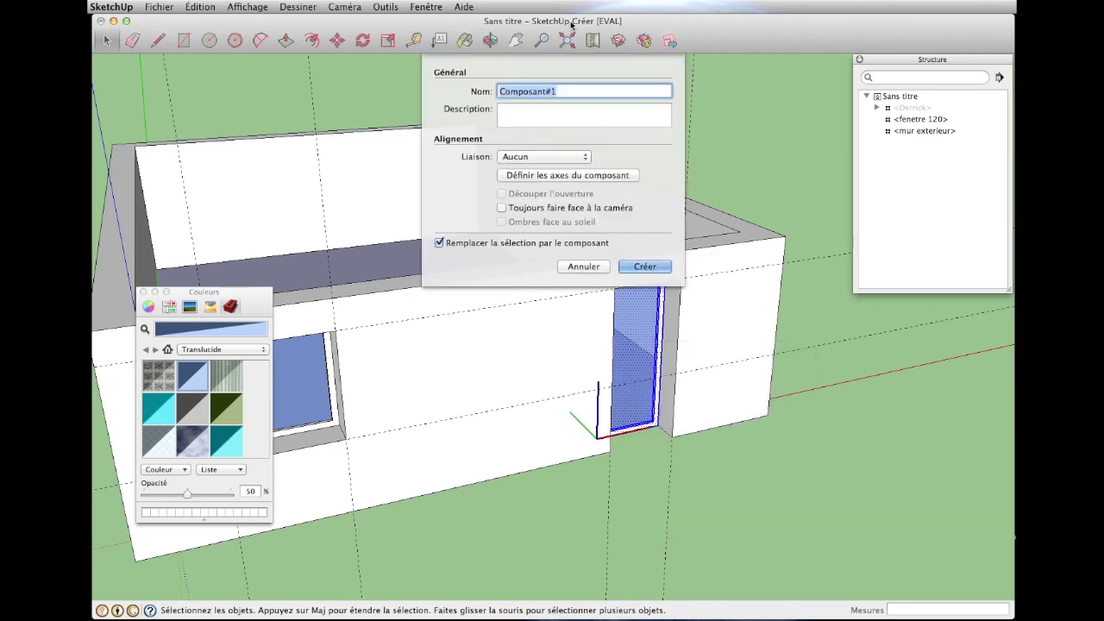
type("porte fenetre 90")
key("Return")
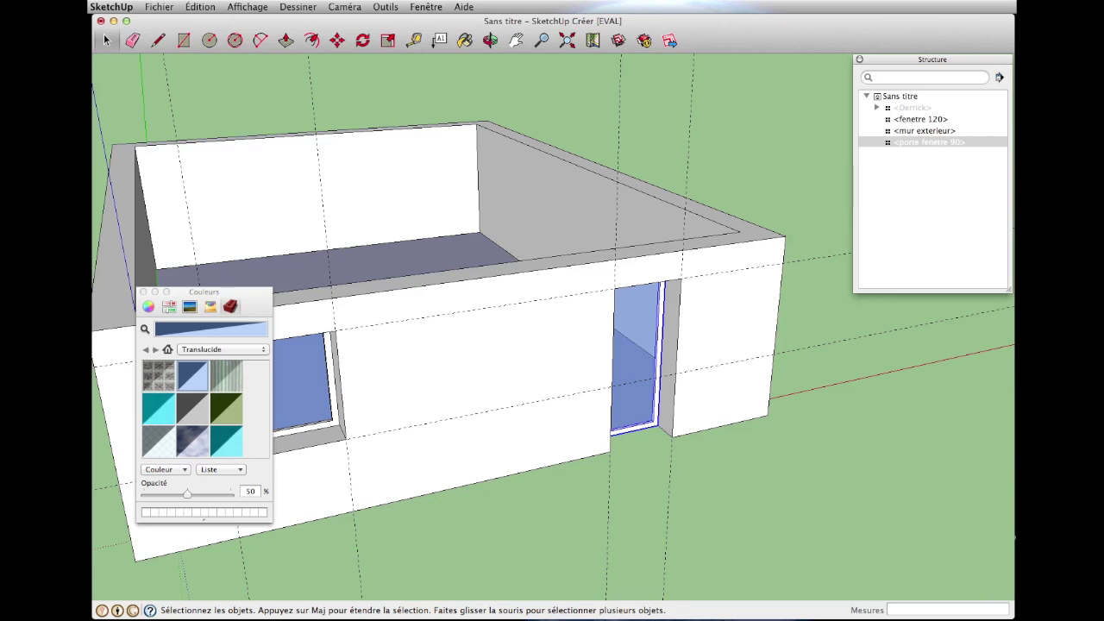
left_click(889, 458)
key("o")
scroll(547, 483, "down", 3)
mouse_move(546, 483)
left_mouse_down()
mouse_move(652, 481)
mouse_move(451, 424)
mouse_move(345, 436)
left_mouse_up()
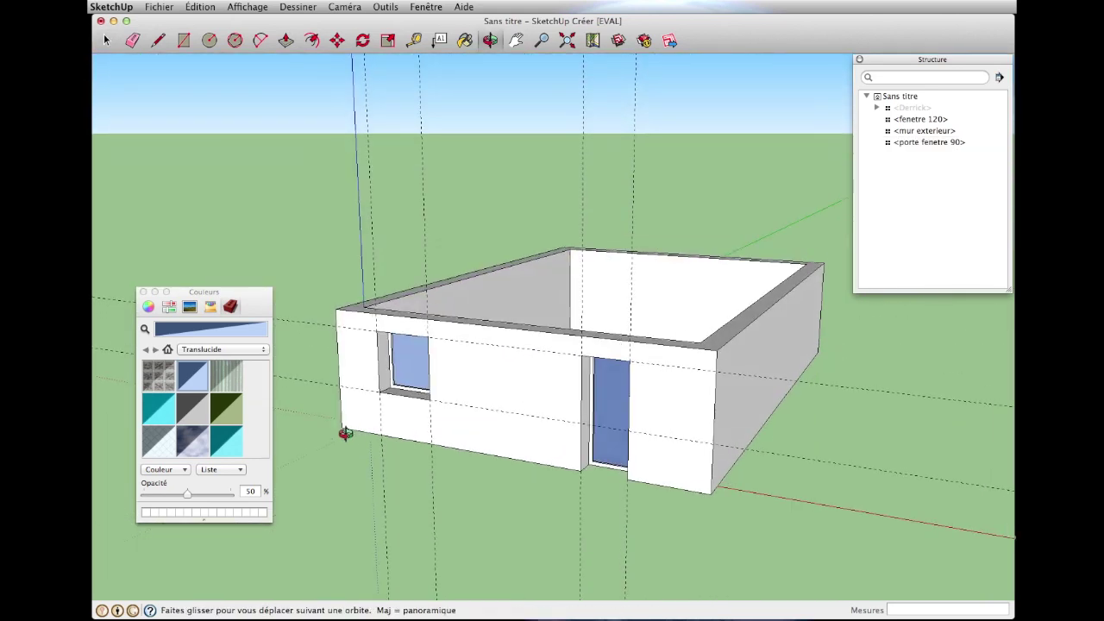
key("space")
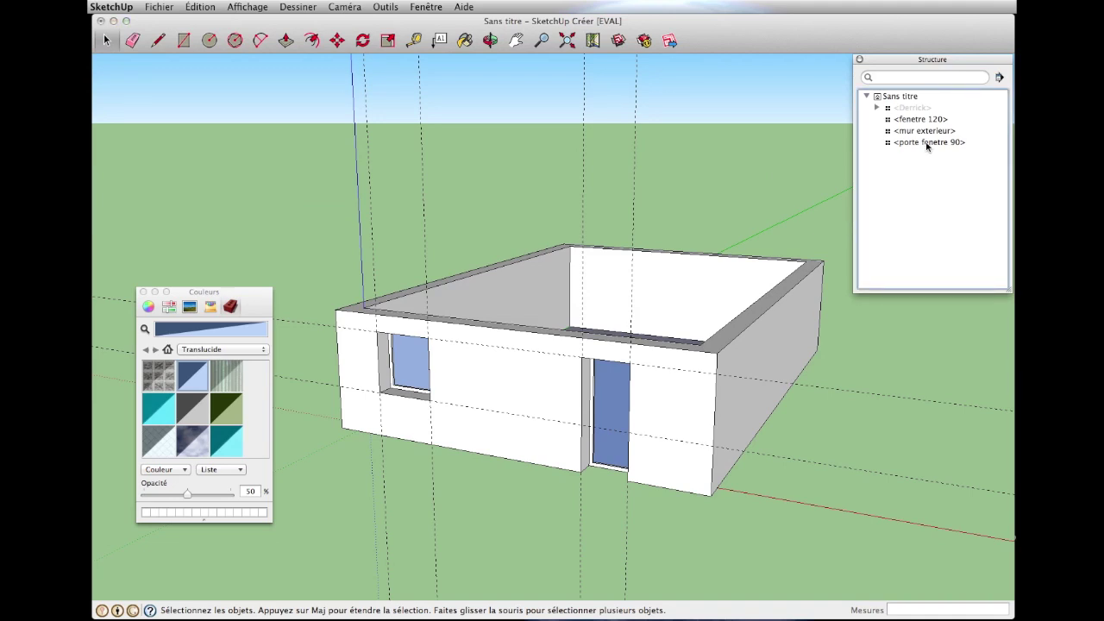
left_click(927, 145)
right_click(927, 145)
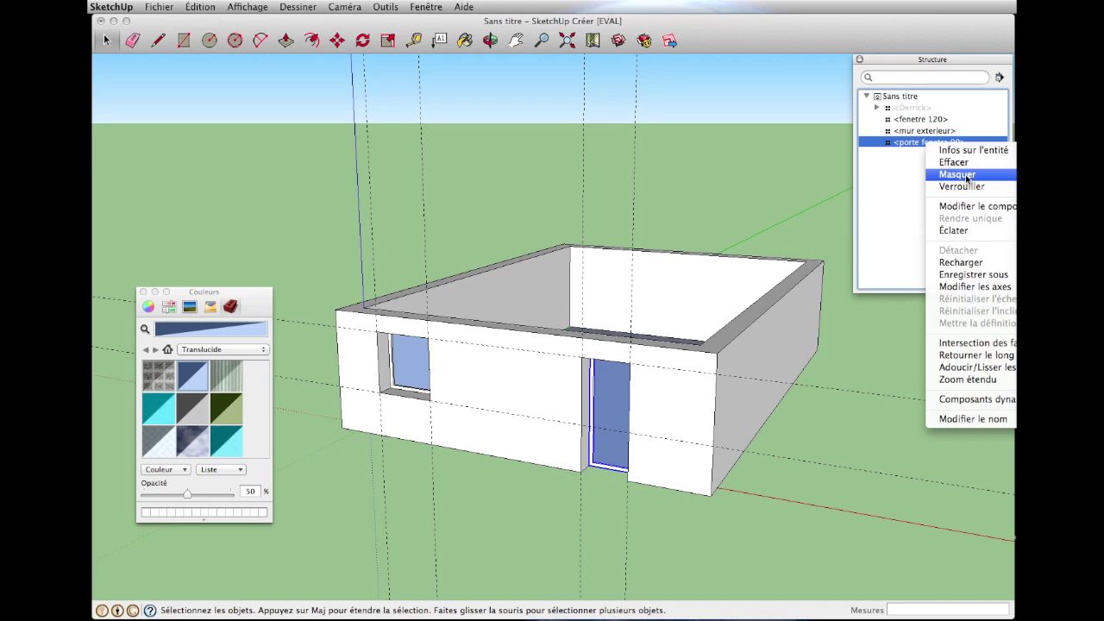
left_click(966, 175)
middle_click_drag(727, 360, 736, 200)
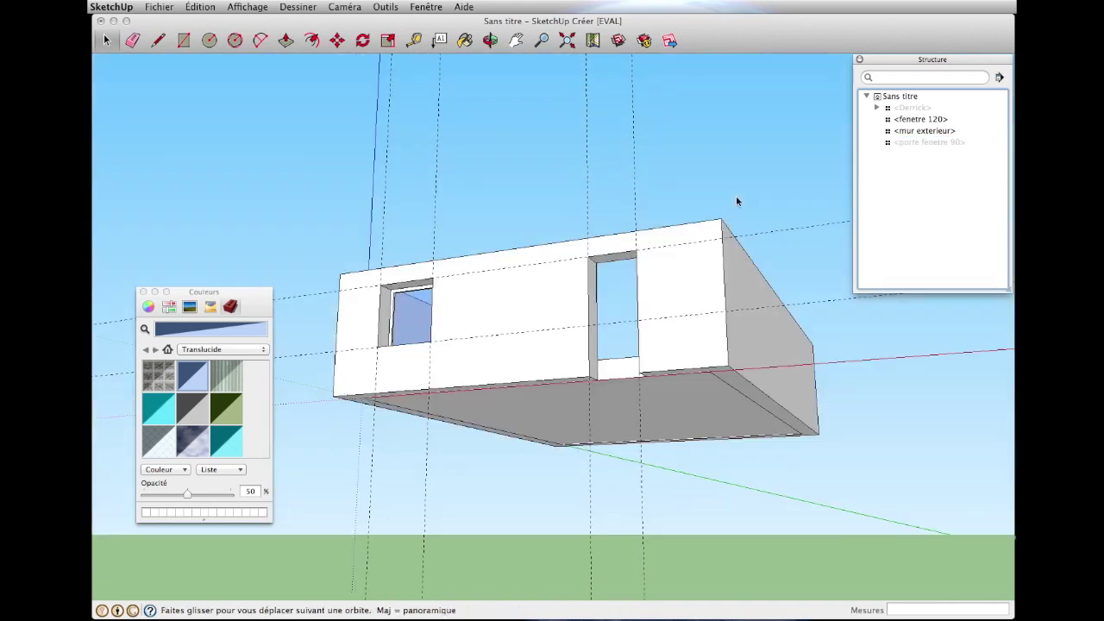
right_click(912, 141)
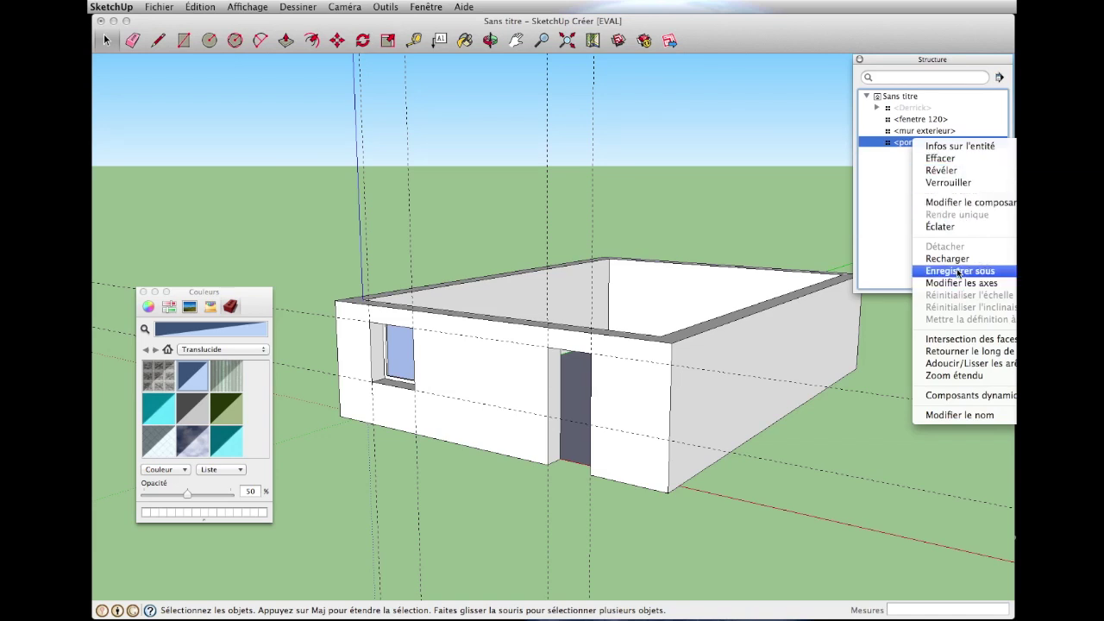
left_click(948, 172)
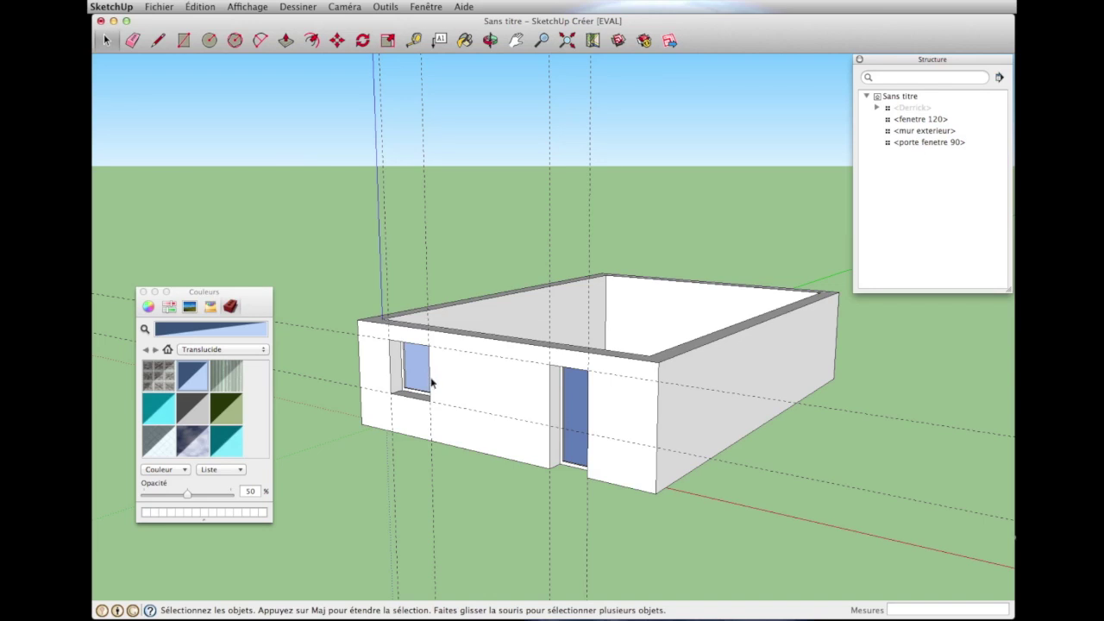
- Drag Tape Measure guides on the side wall at 2,15m up and 1,56m along
scroll(423, 381, "up", 2)
scroll(423, 381, "up", 1)
scroll(427, 393, "down", 2)
scroll(430, 406, "down", 2)
middle_click_drag(430, 406, 611, 409)
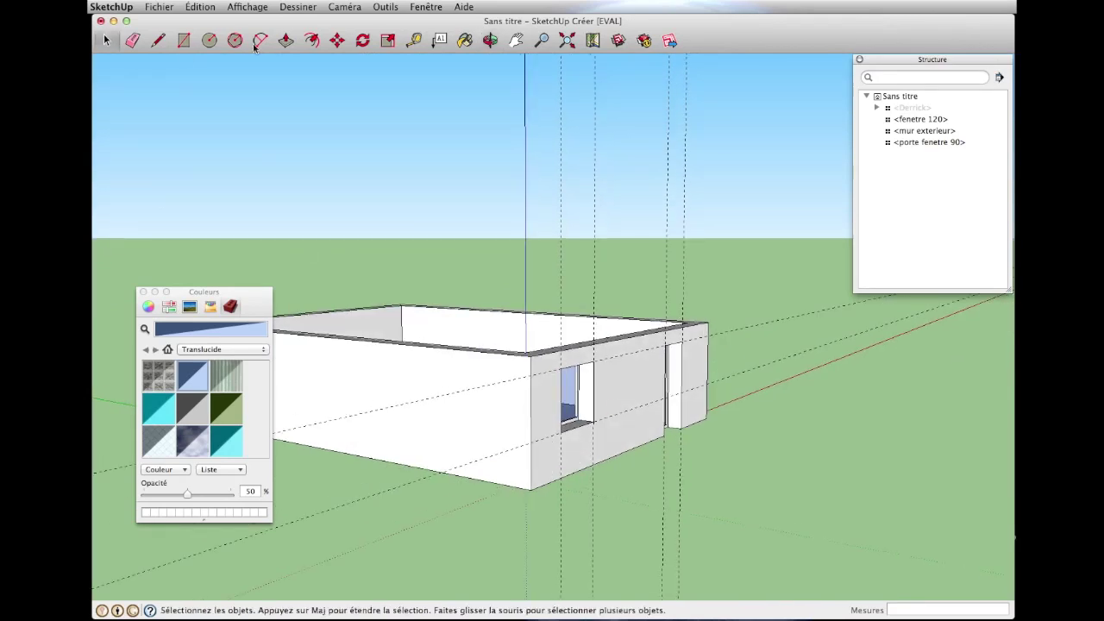
left_click(414, 40)
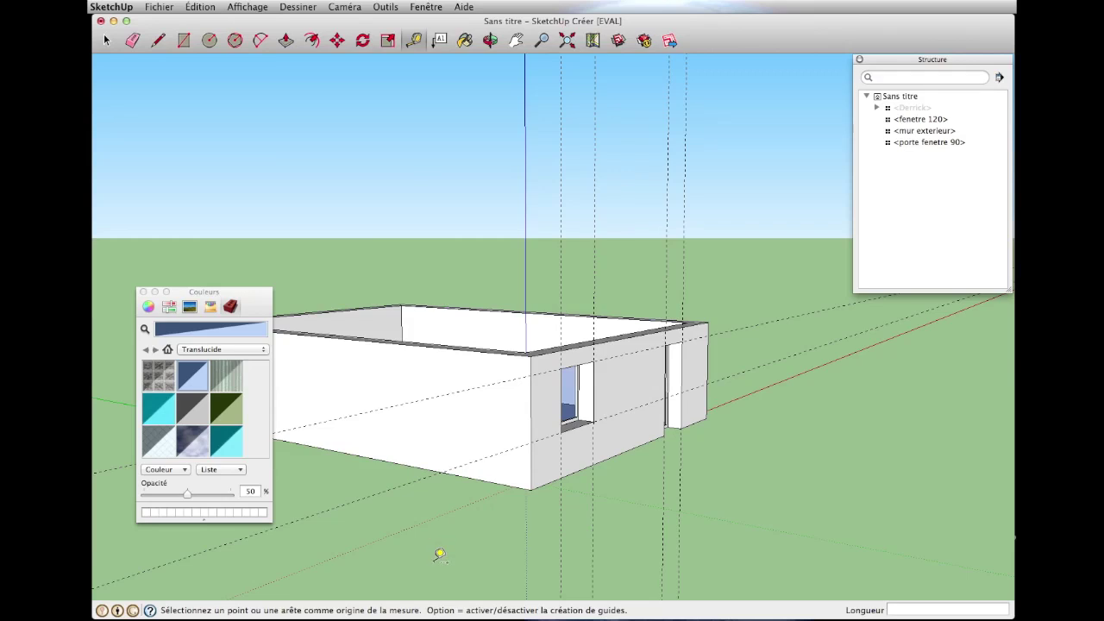
left_click(424, 465)
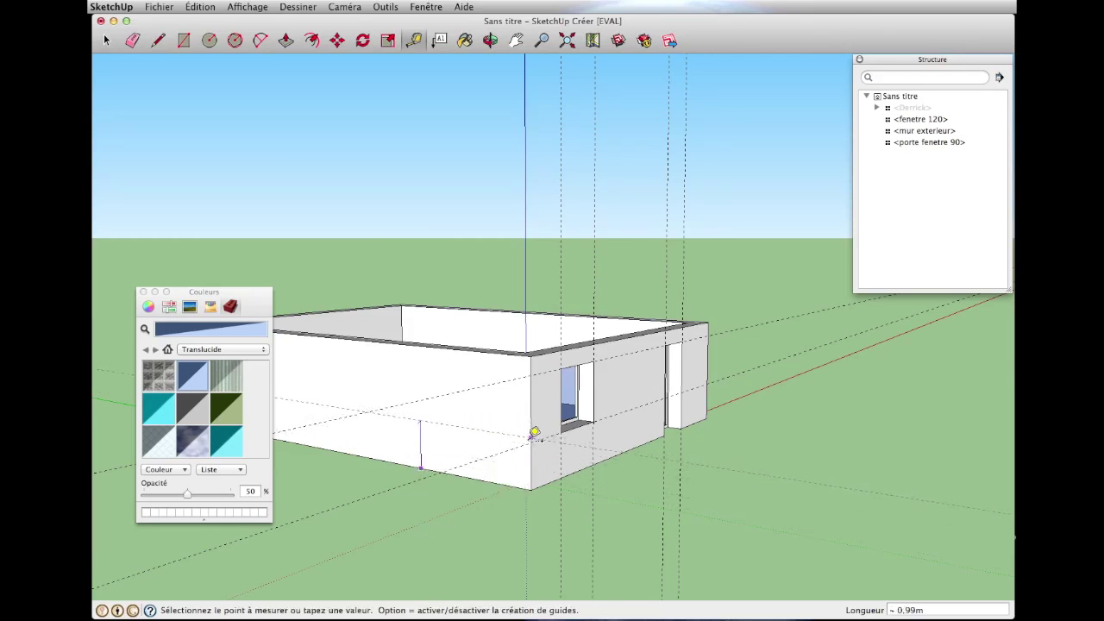
left_click(535, 438)
left_click(395, 463)
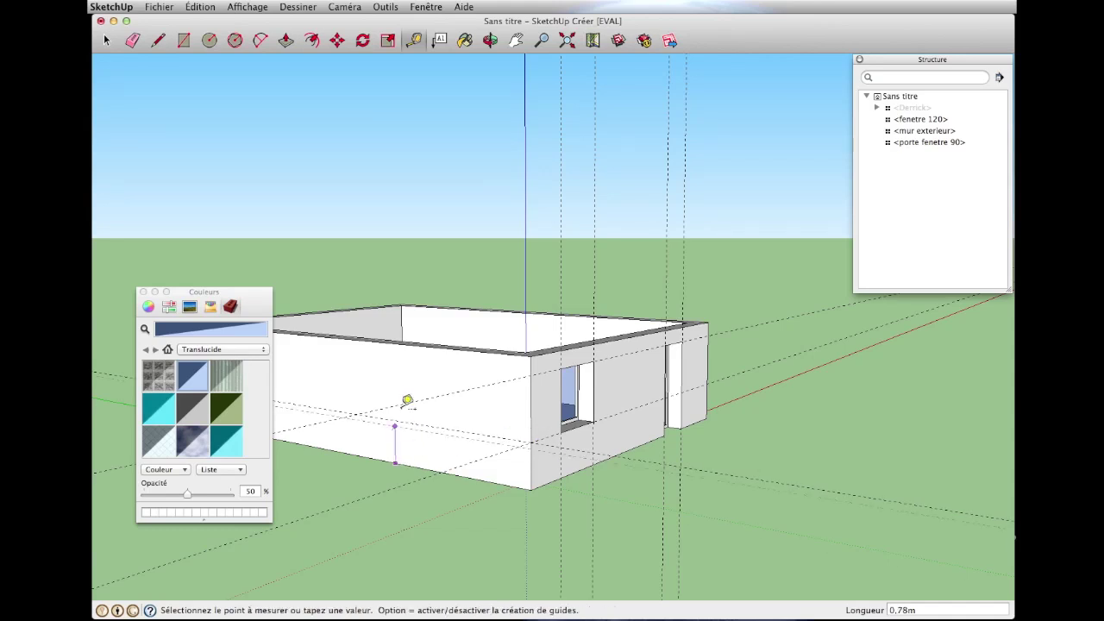
left_click(532, 373)
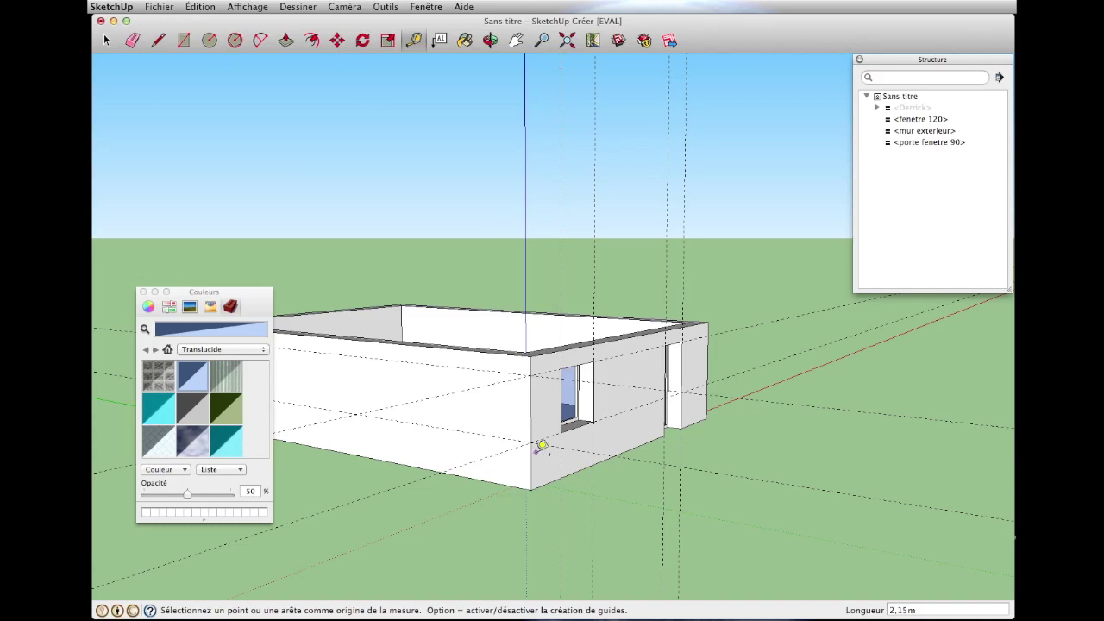
left_click(532, 425)
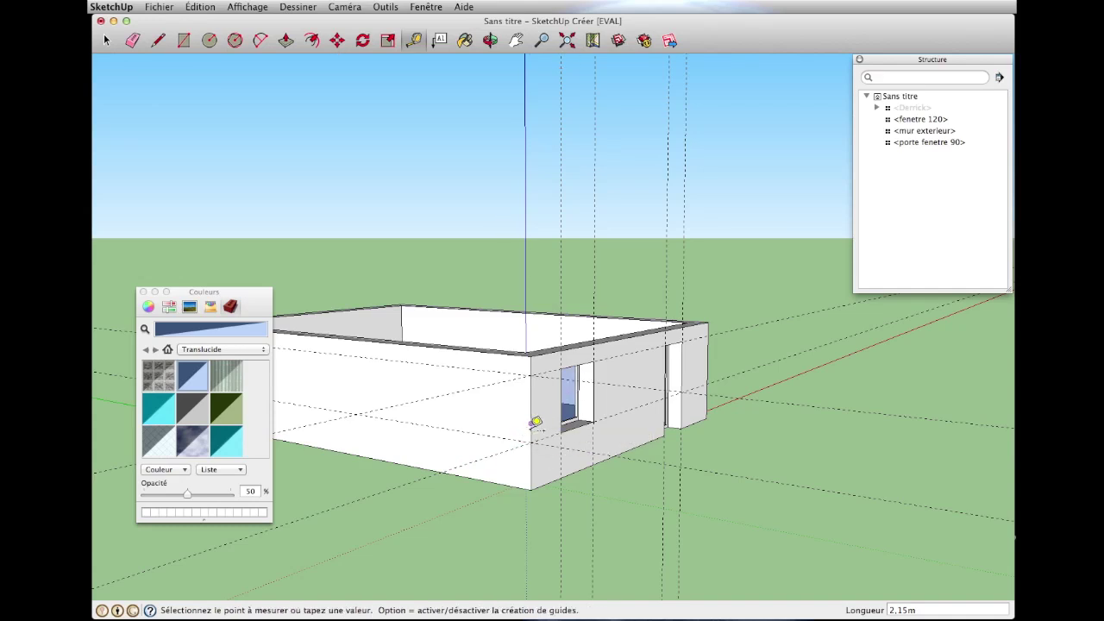
type("2")
left_click(471, 411)
- Add a guide 1,2 m from the existing guide line on the long side wall
middle_click_drag(594, 455, 467, 450)
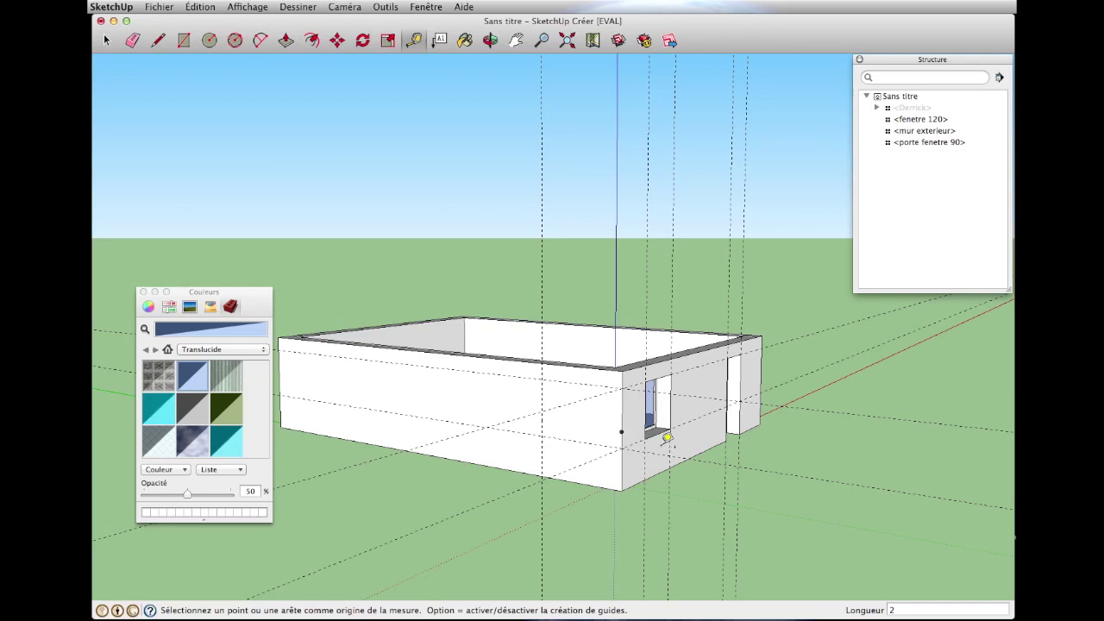
left_click(542, 386)
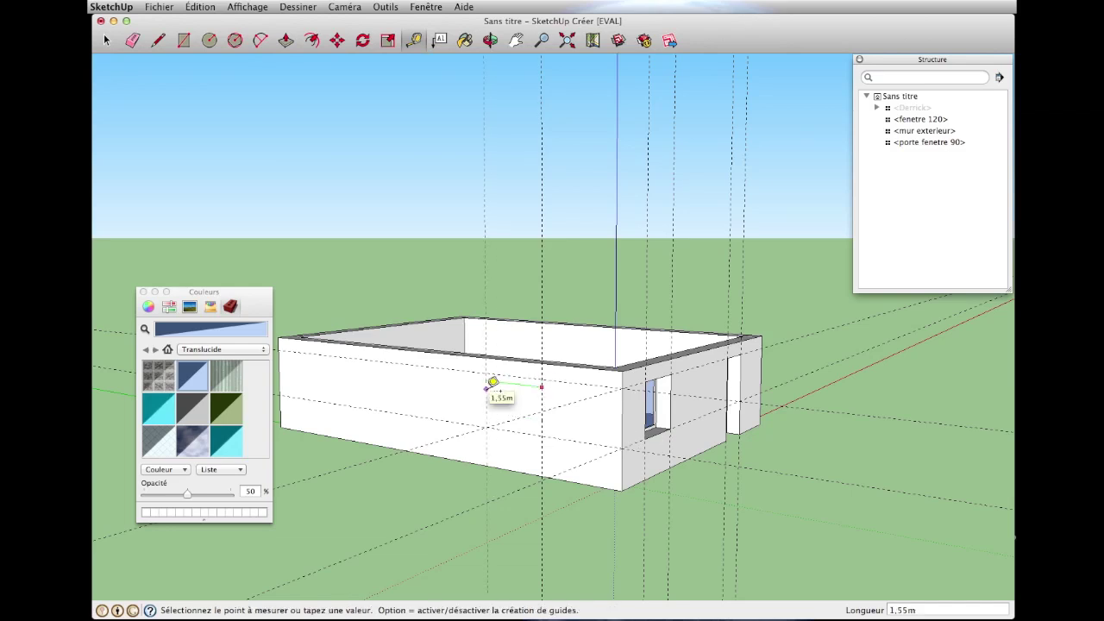
type("2")
key("Return")
- Inside the wall group, draw a rectangle between the guide lines for the opening
left_click(108, 40)
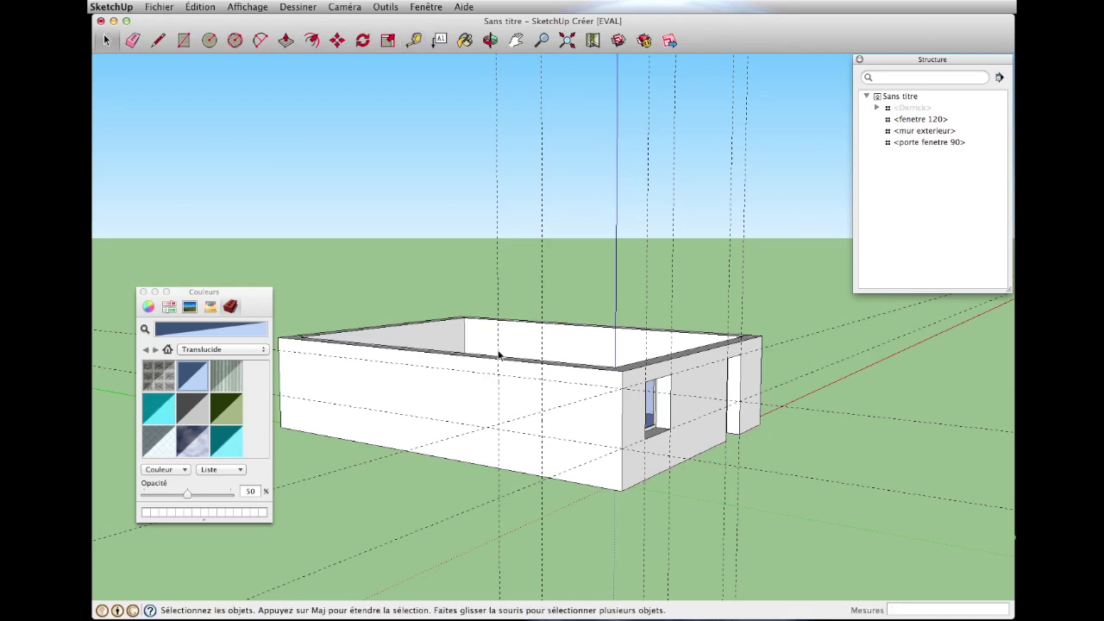
double_click(510, 393)
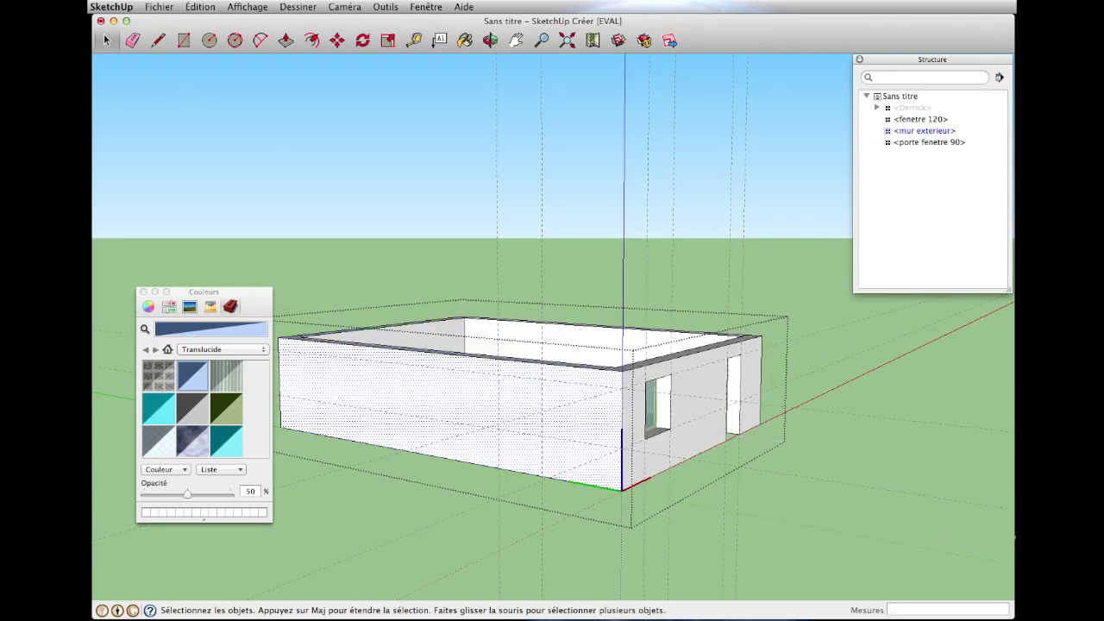
left_click(184, 43)
left_click(497, 373)
left_click(550, 434)
scroll(534, 428, "up", 3)
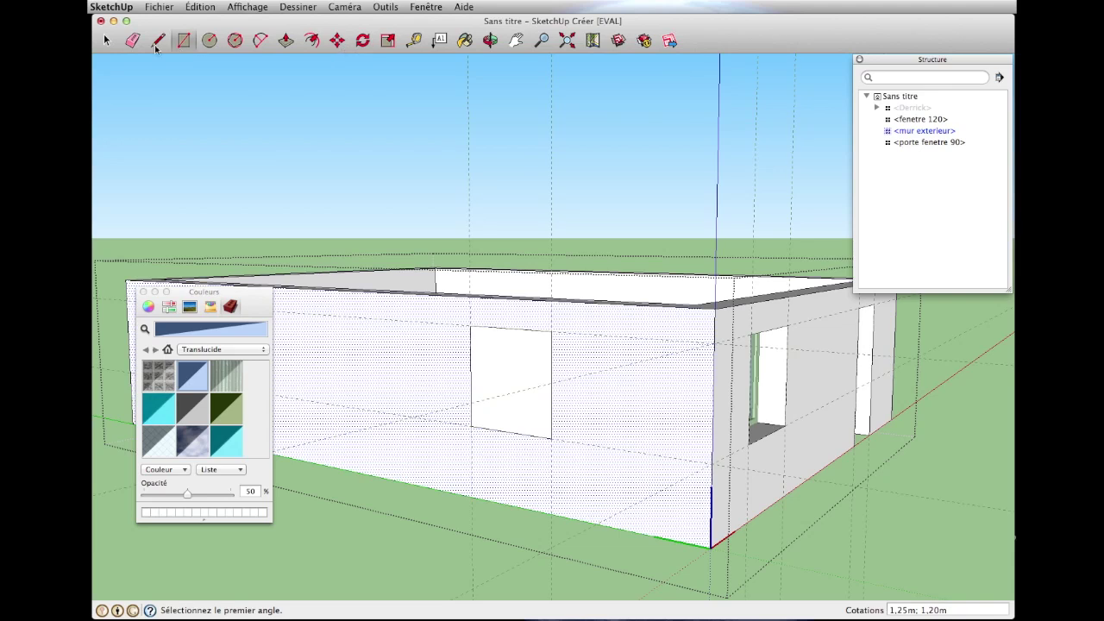
- Push/Pull the rectangle 0,40m through the wall to open the window hole
left_click(105, 39)
left_click(529, 346)
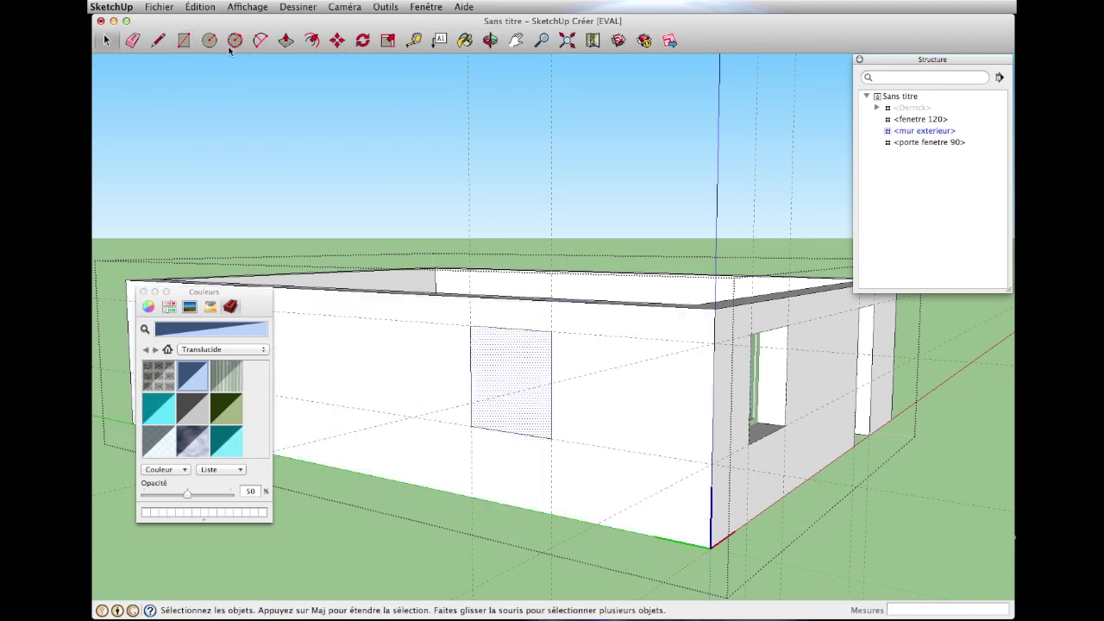
left_click(289, 43)
left_click(510, 386)
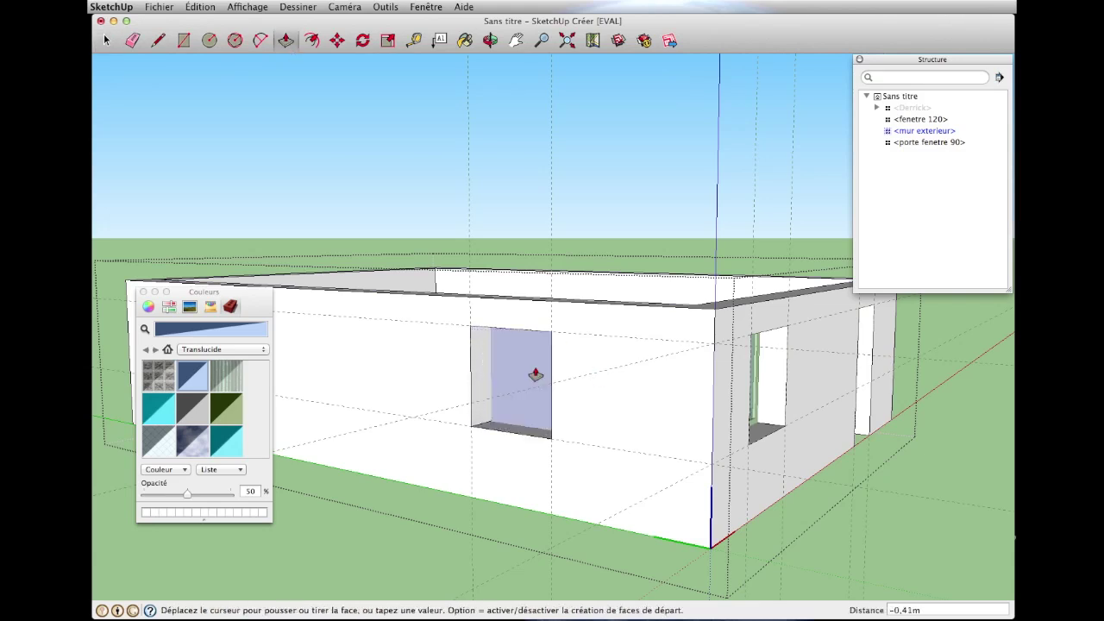
left_click(527, 384)
scroll(572, 413, "down", 3)
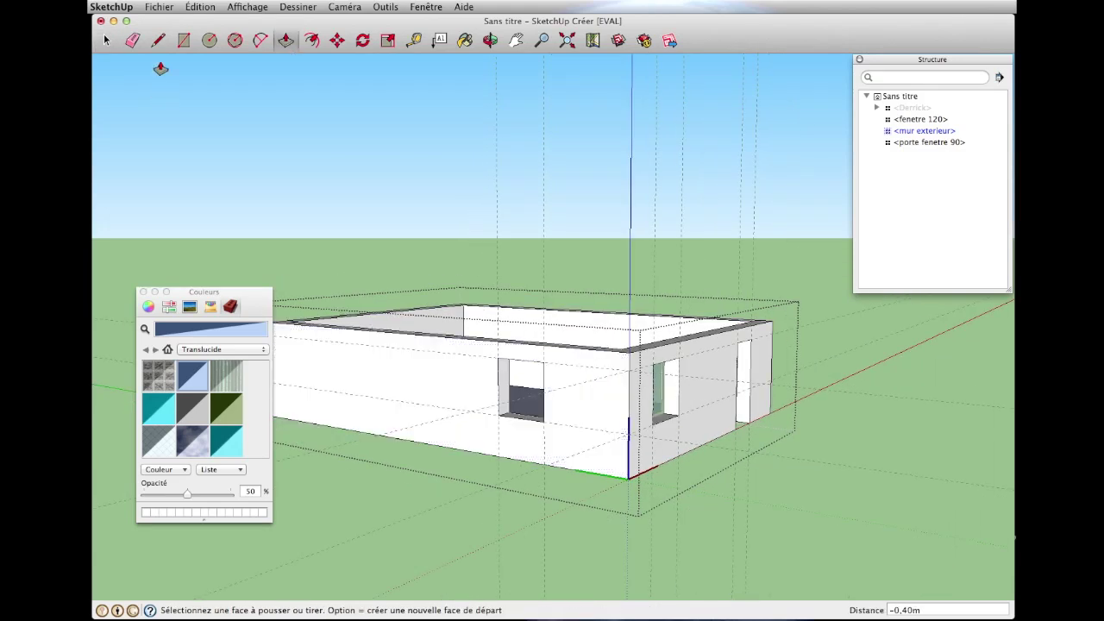
key("space")
scroll(932, 551, "down", 2)
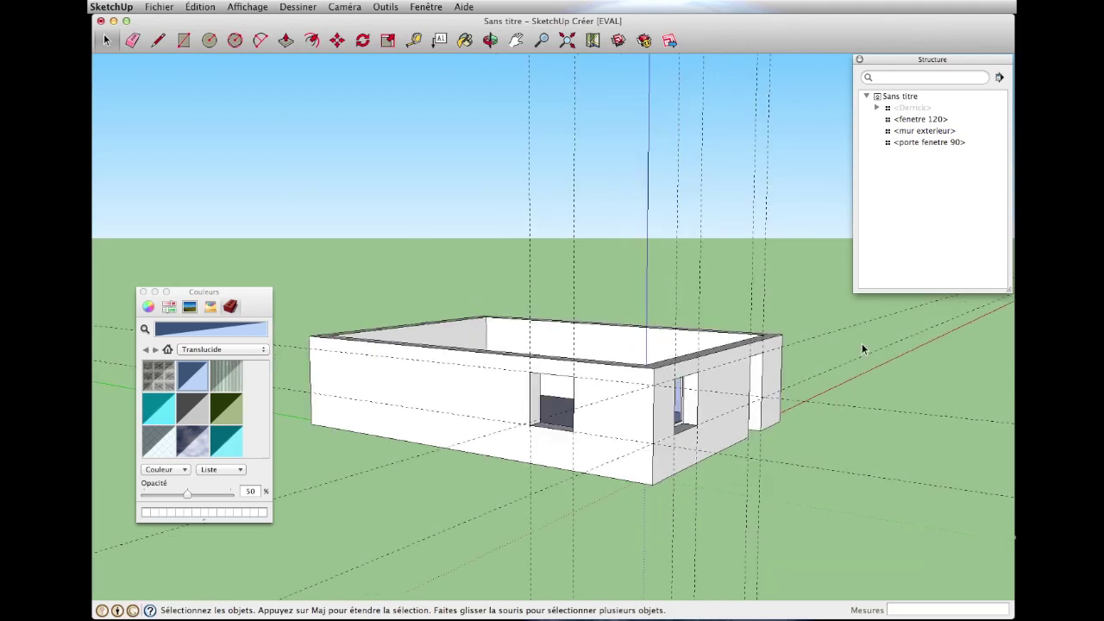
- Copy the fenetre 120 window with Move plus Alt and drop it on the ground beside the house
mouse_move(857, 389)
middle_mouse_down()
mouse_move(772, 415)
mouse_move(781, 418)
middle_mouse_up()
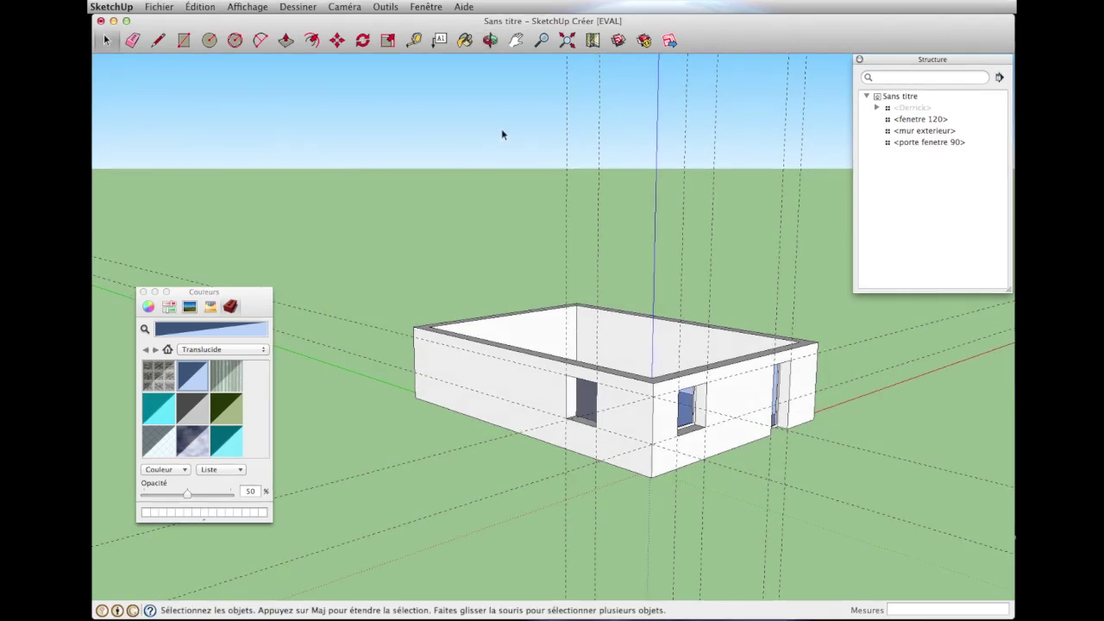
left_click(336, 41)
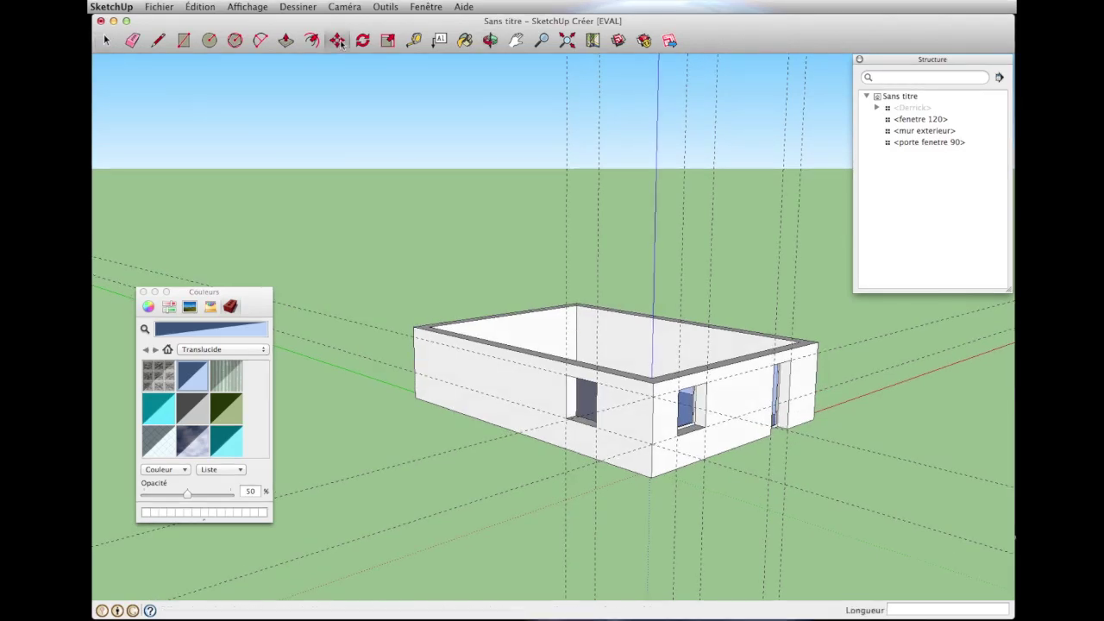
scroll(720, 448, "up", 3)
scroll(720, 448, "up", 1)
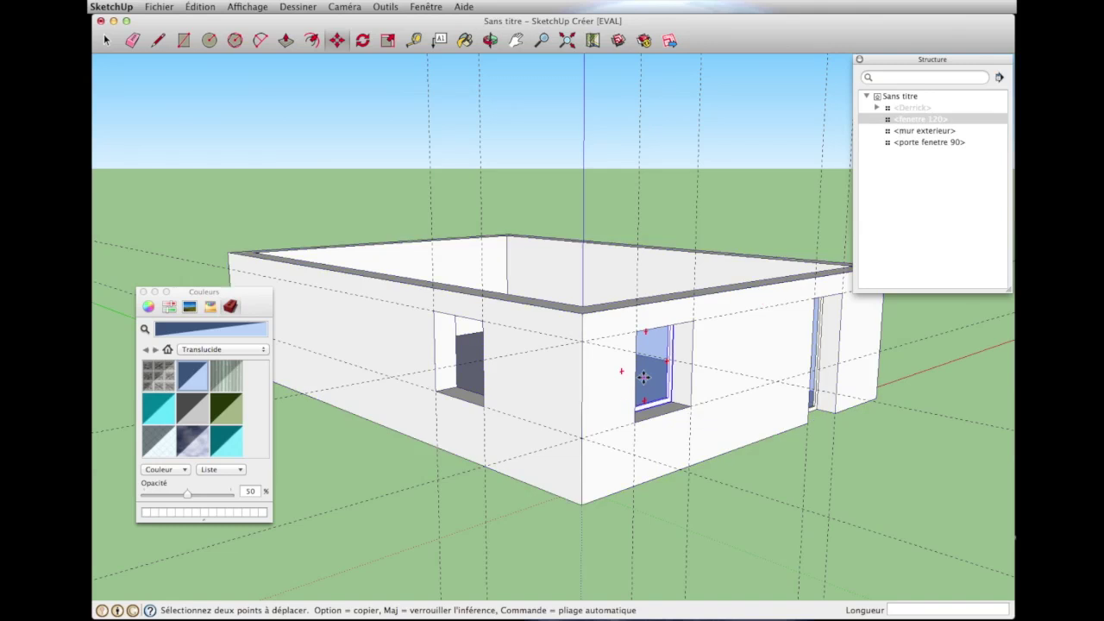
left_click(648, 378)
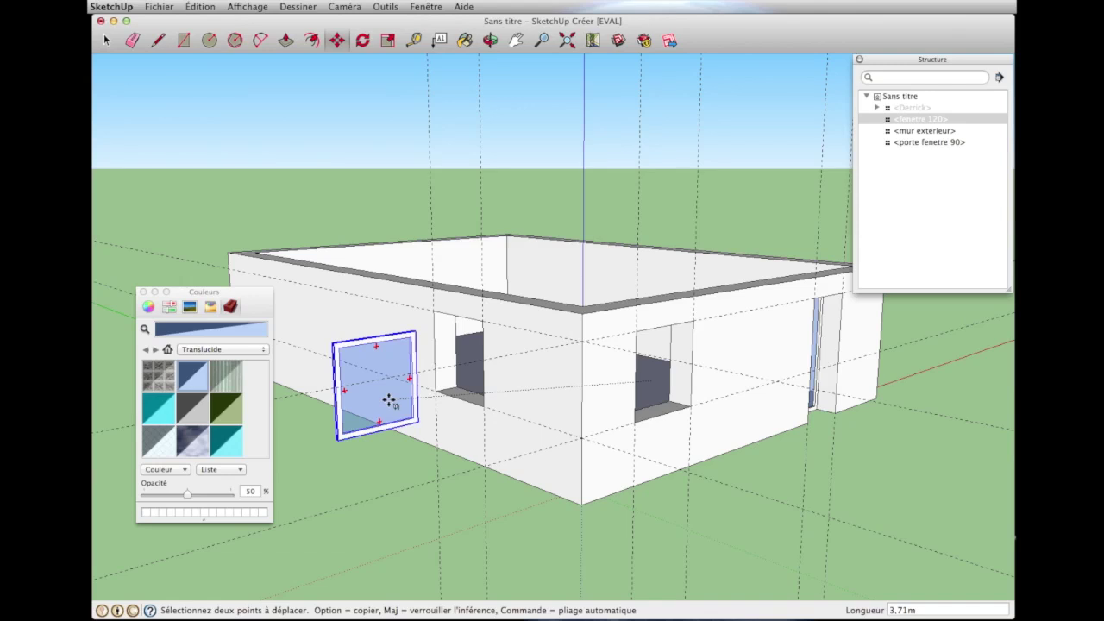
key("alt")
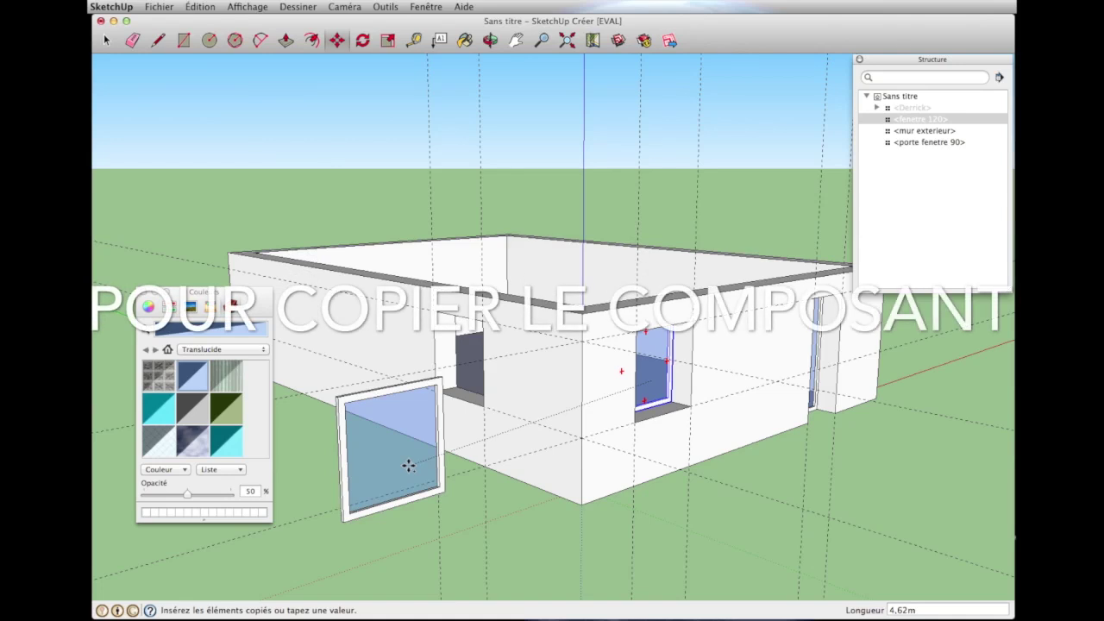
left_click(409, 466)
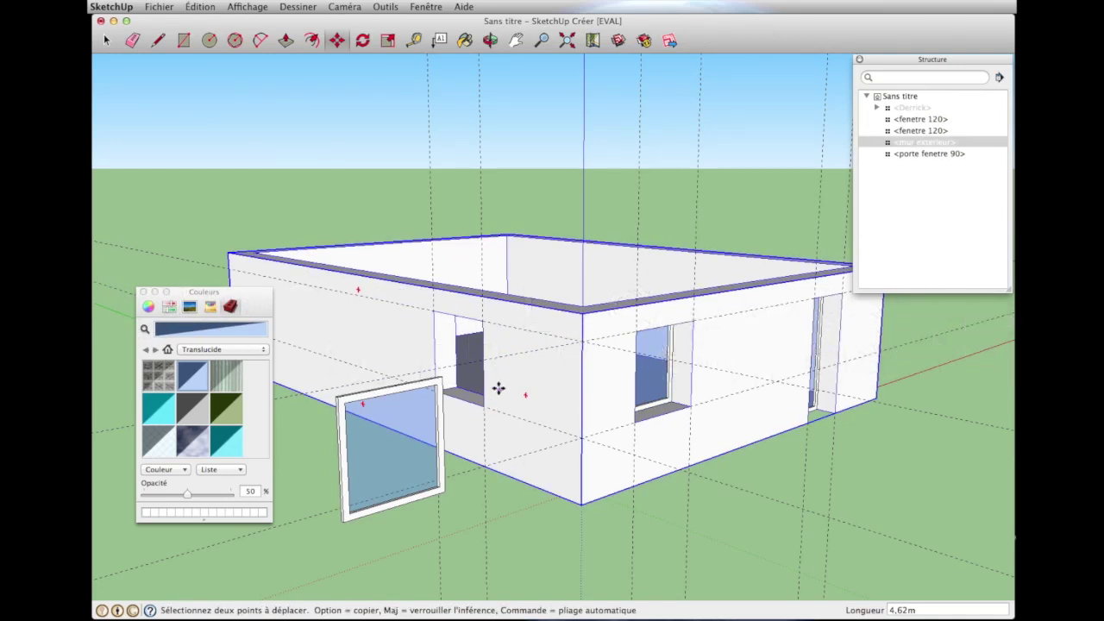
scroll(499, 388, "down", 3)
scroll(509, 387, "down", 3)
mouse_move(505, 486)
middle_mouse_down()
mouse_move(583, 501)
mouse_move(500, 532)
middle_mouse_up()
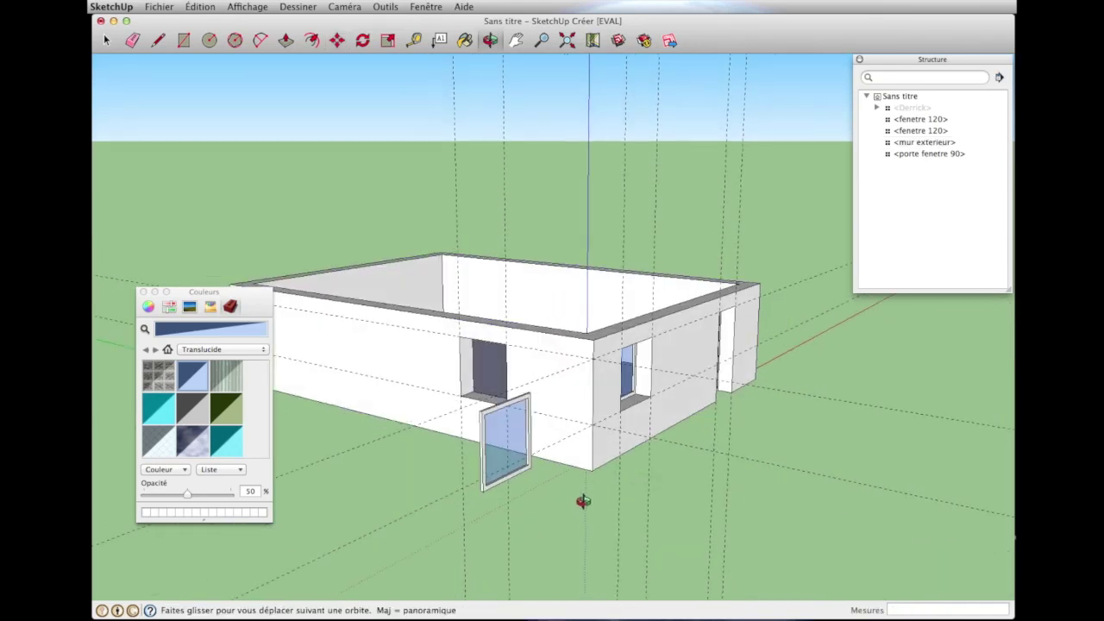
key("m")
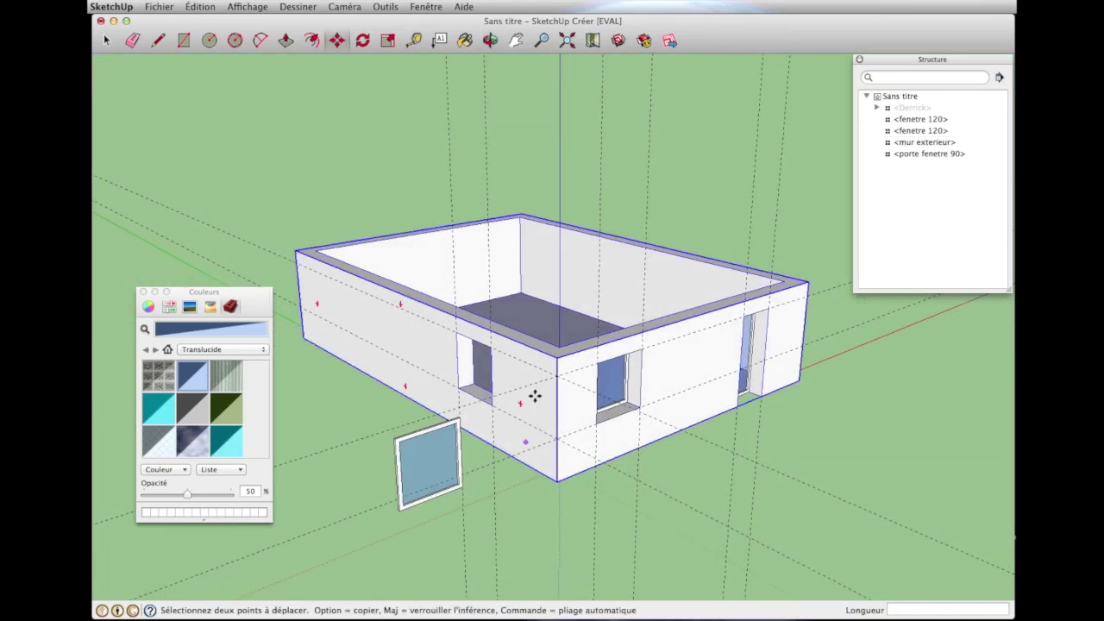
scroll(517, 399, "down", 2)
scroll(517, 399, "down", 2)
key("super+t")
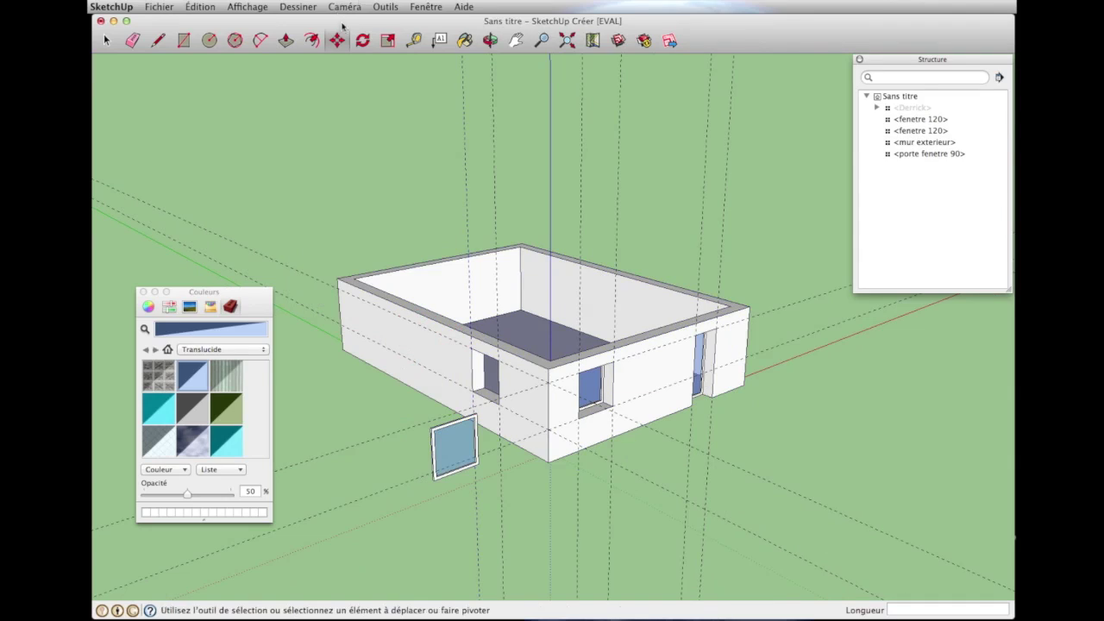
- Rotate the copied window about its top corner, which lays it flat
left_click(362, 40)
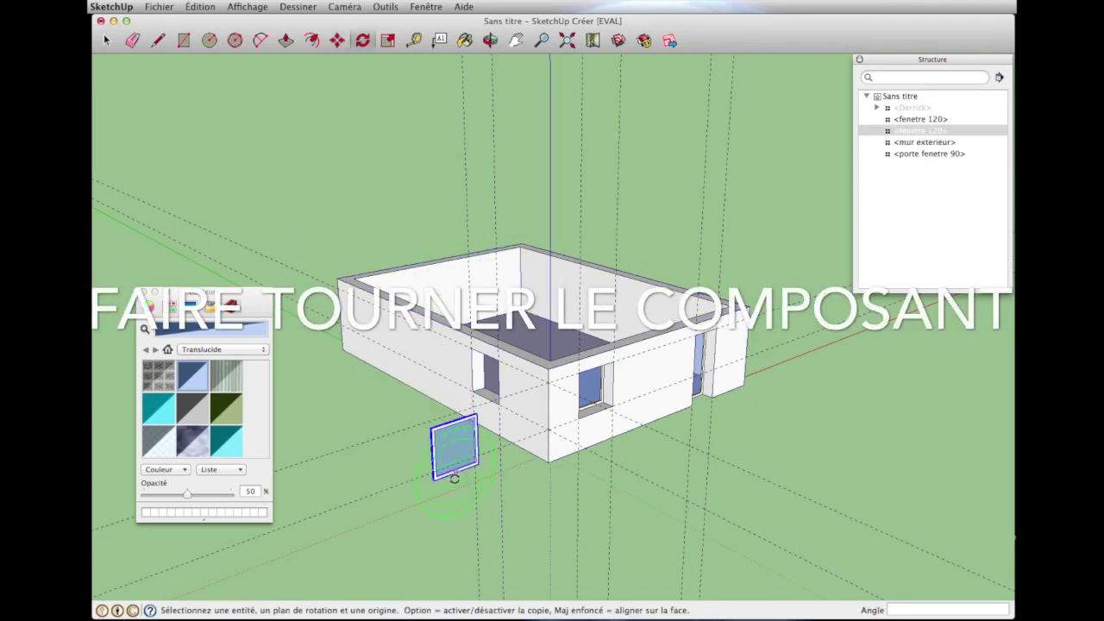
scroll(454, 465, "up", 1)
scroll(457, 440, "up", 2)
scroll(494, 362, "up", 1)
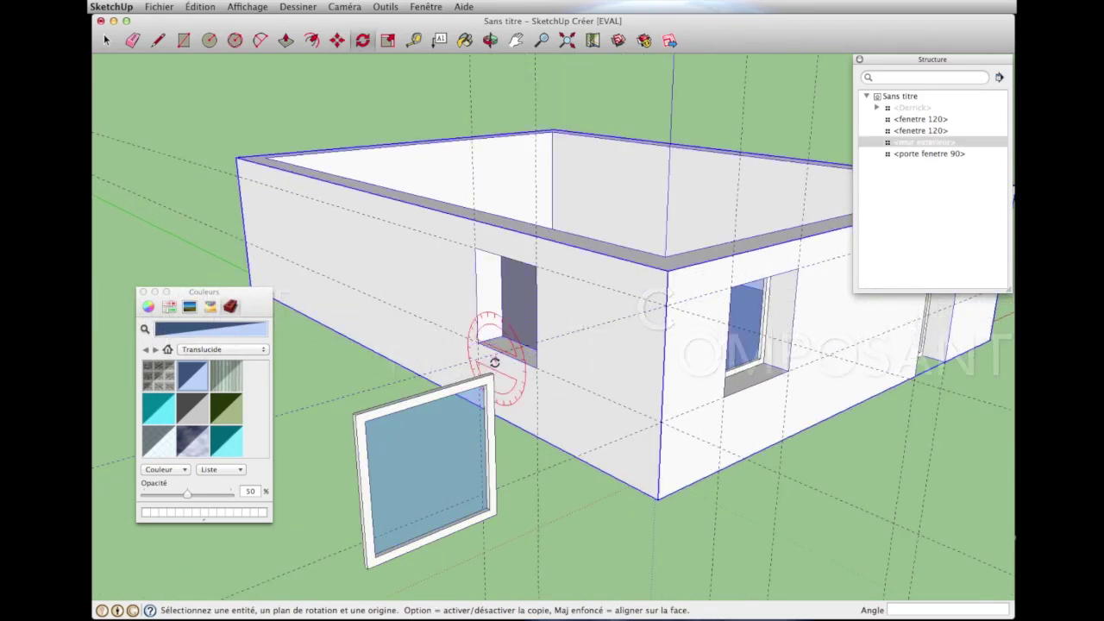
scroll(495, 359, "up", 3)
scroll(500, 355, "down", 2)
scroll(500, 358, "down", 1)
scroll(499, 357, "up", 1)
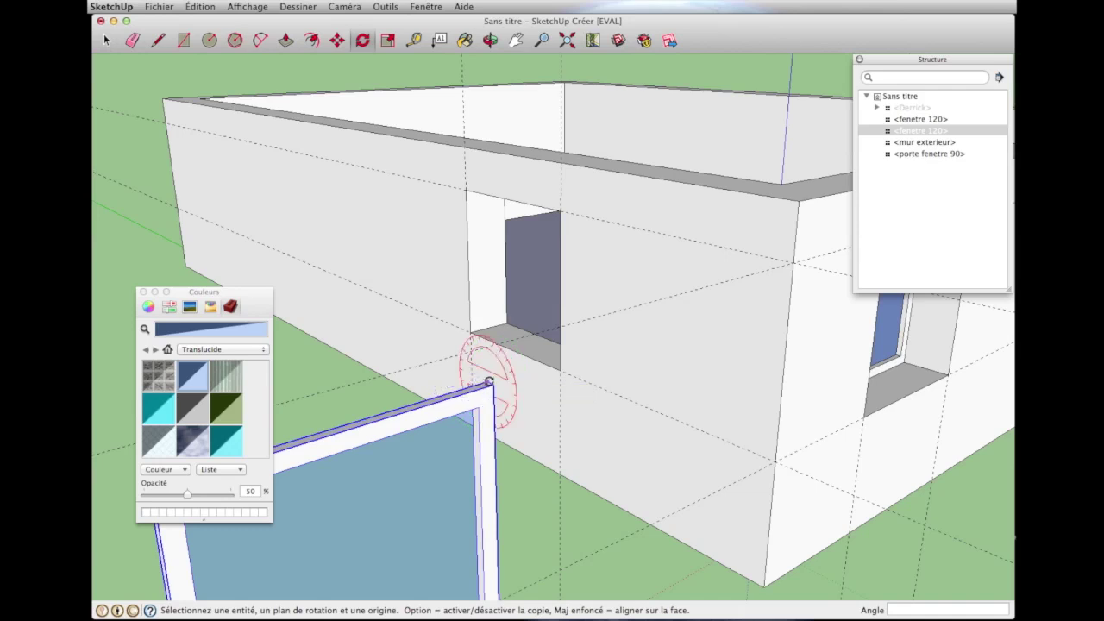
scroll(487, 383, "up", 2)
scroll(487, 382, "up", 2)
scroll(488, 381, "up", 1)
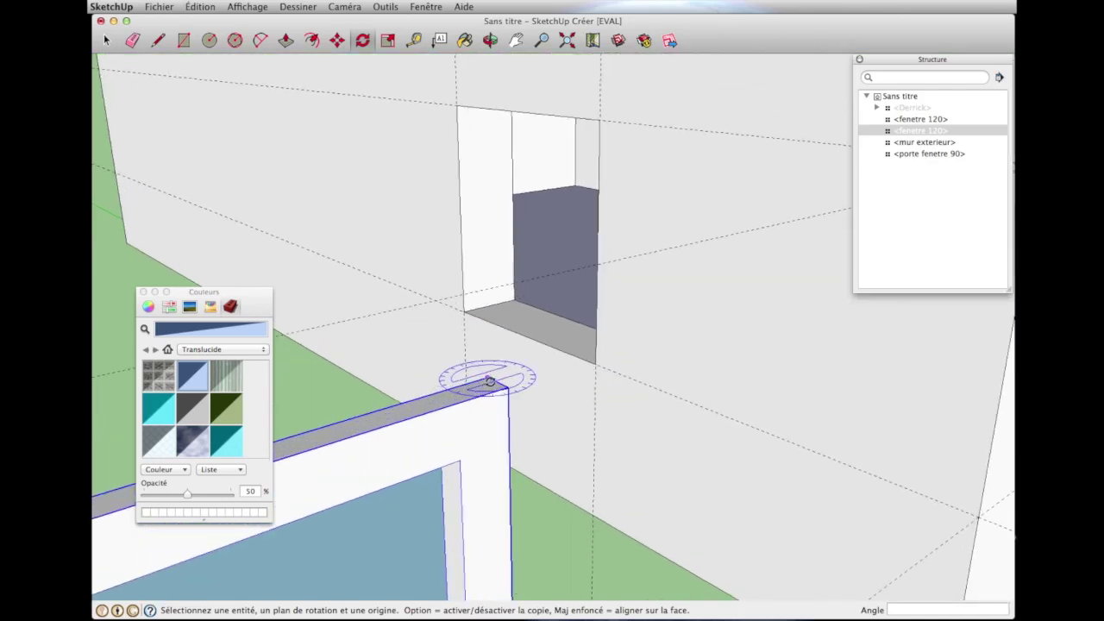
scroll(488, 380, "down", 2)
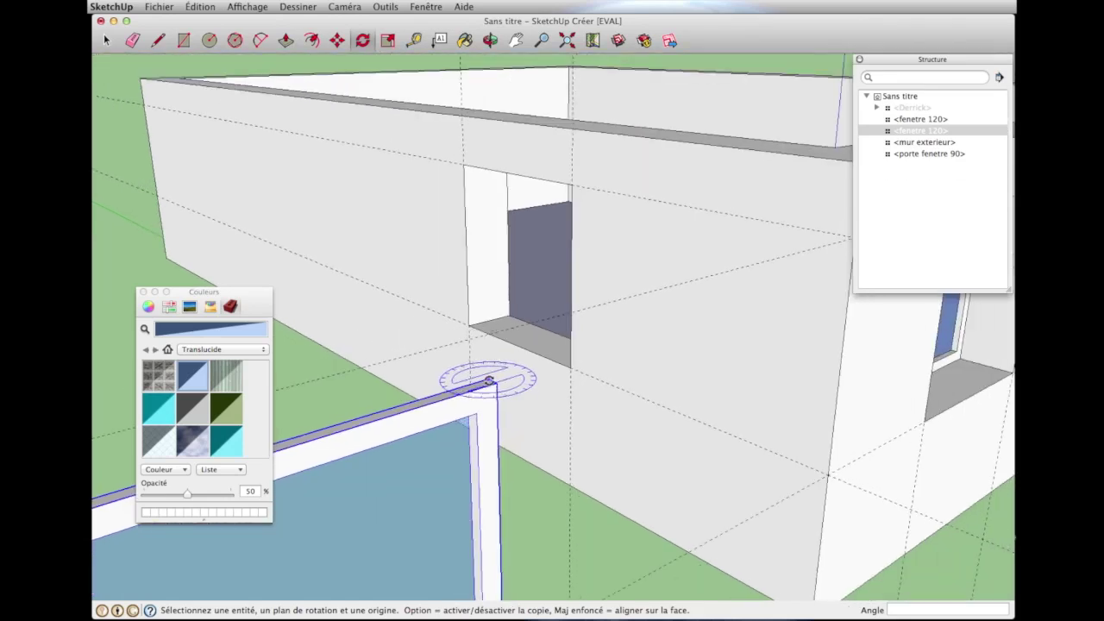
scroll(488, 380, "down", 3)
scroll(488, 380, "down", 3)
scroll(488, 380, "down", 1)
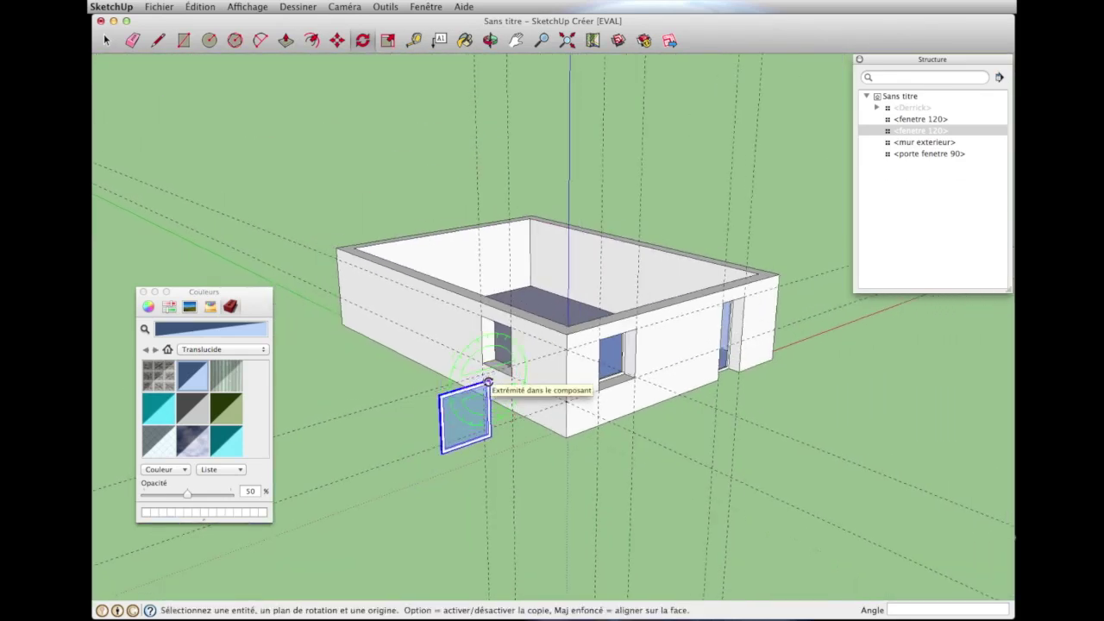
scroll(488, 380, "up", 1)
scroll(488, 380, "up", 2)
scroll(488, 381, "up", 2)
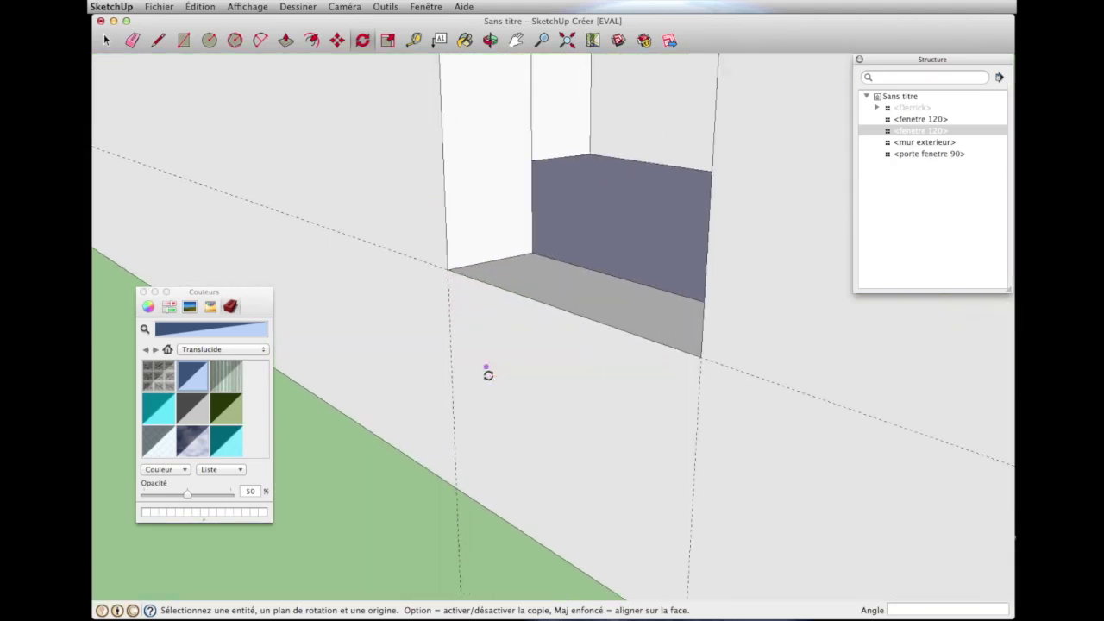
scroll(488, 377, "down", 1)
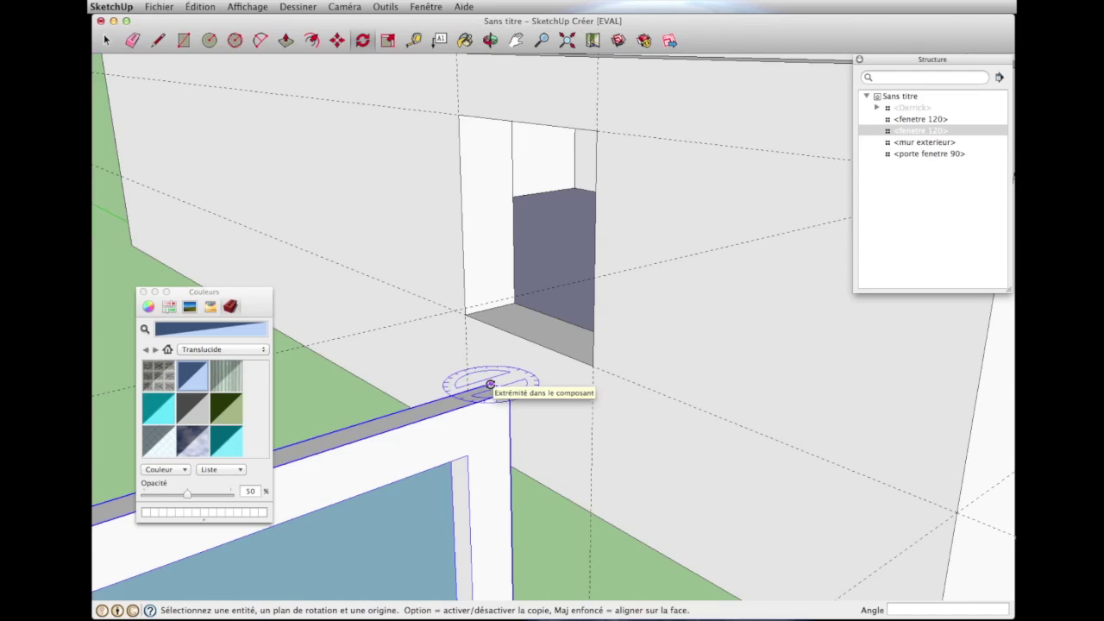
left_click(490, 384)
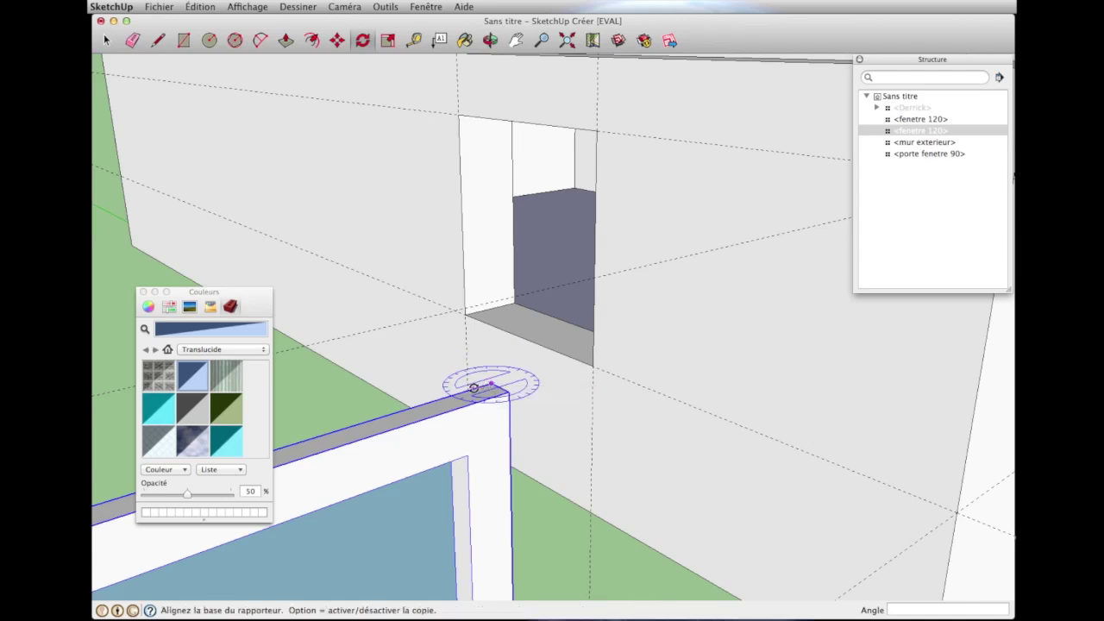
scroll(494, 389, "down", 2)
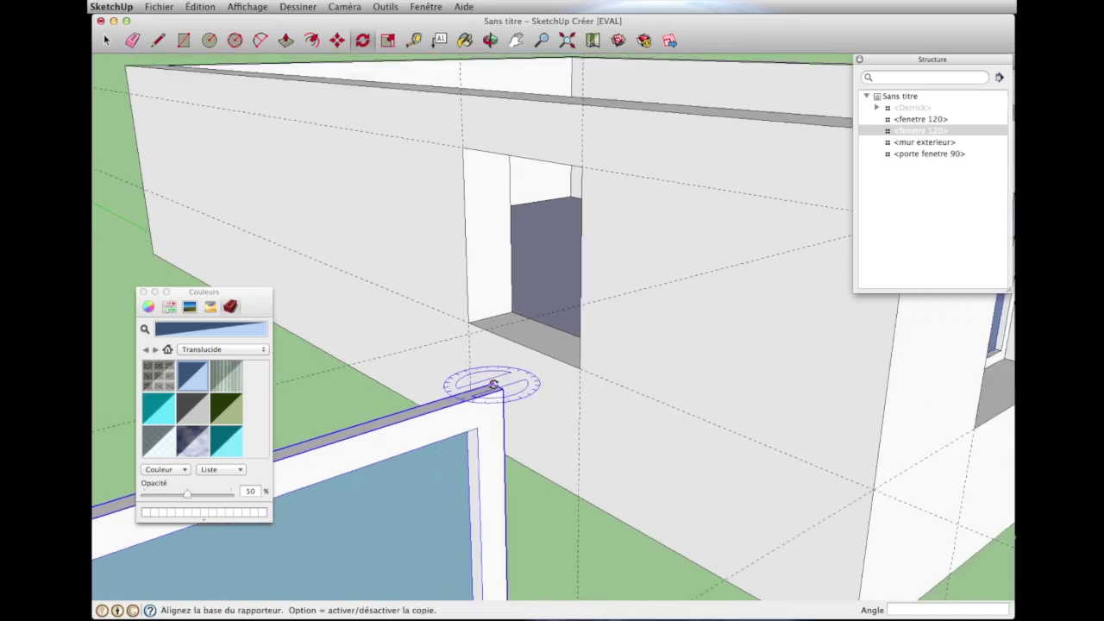
scroll(491, 387, "down", 3)
scroll(490, 385, "down", 3)
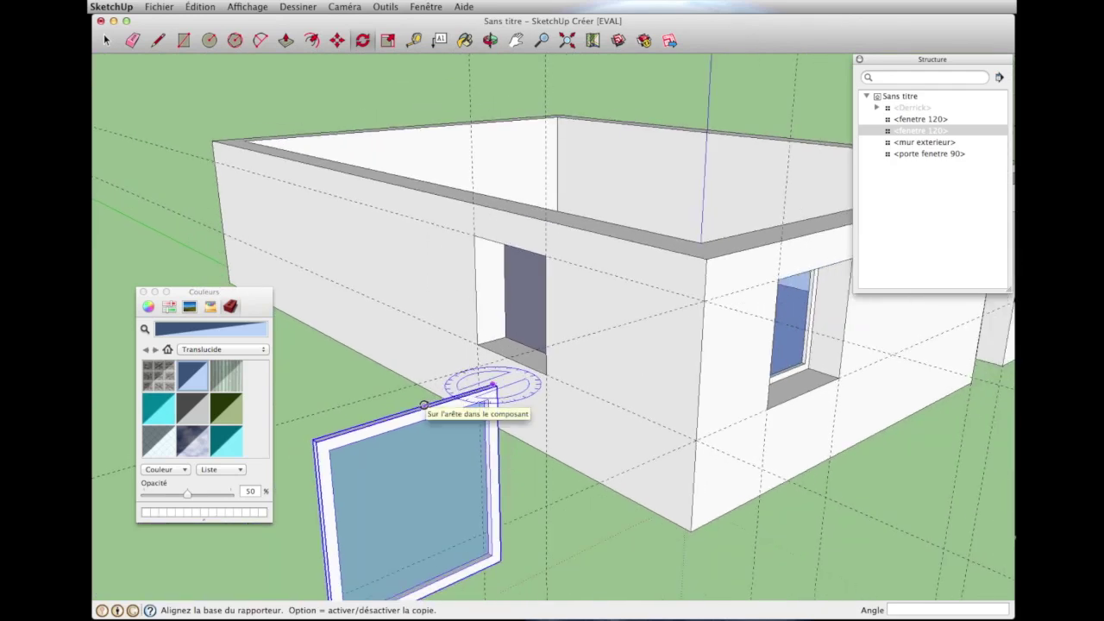
scroll(423, 404, "up", 2)
scroll(425, 404, "up", 2)
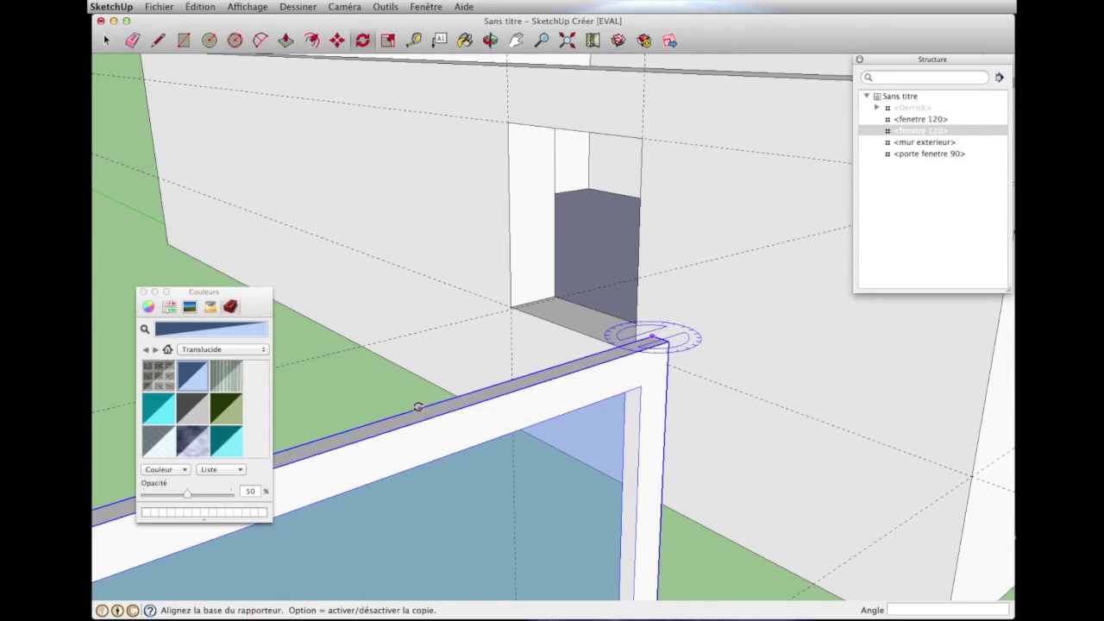
left_click(419, 407)
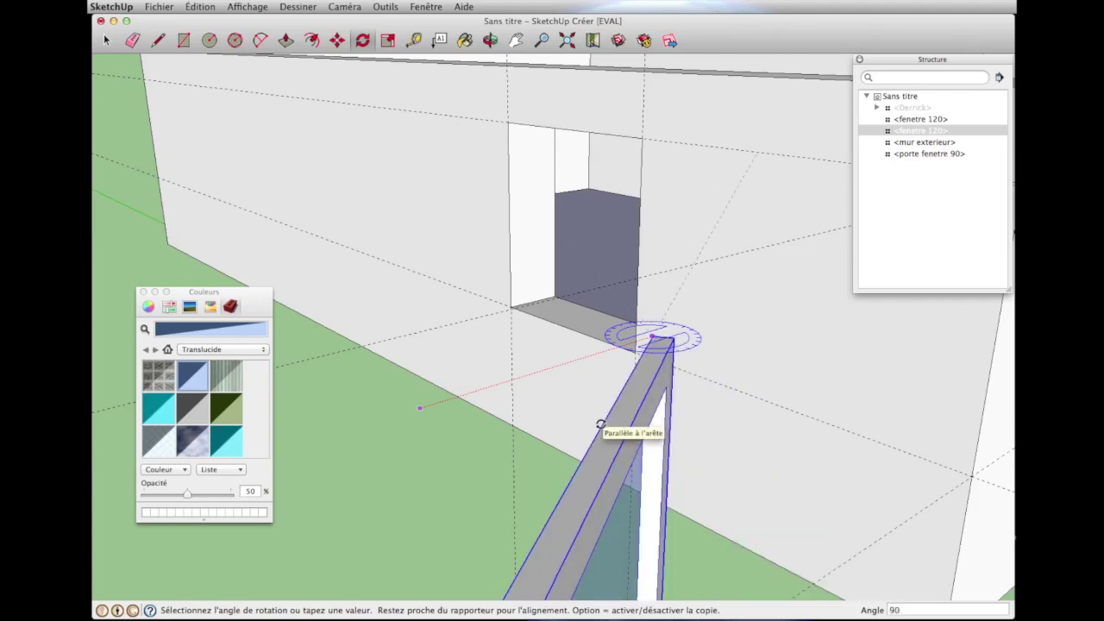
key("Return")
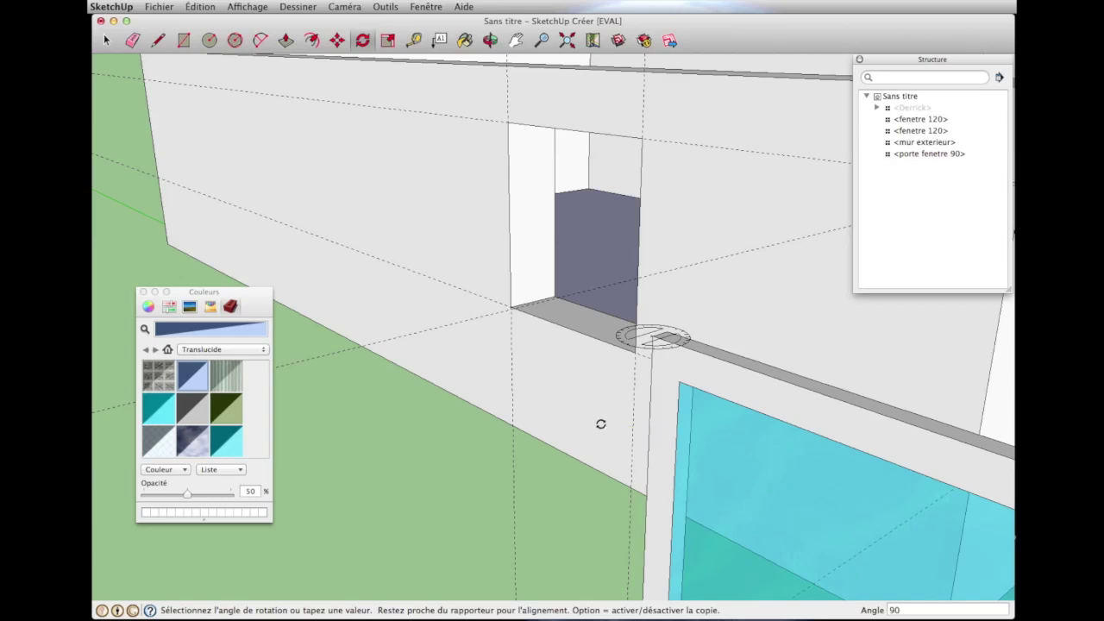
- Undo the flat rotation and rotate the window 90° upright, parallel to the side wall
key("ctrl+z")
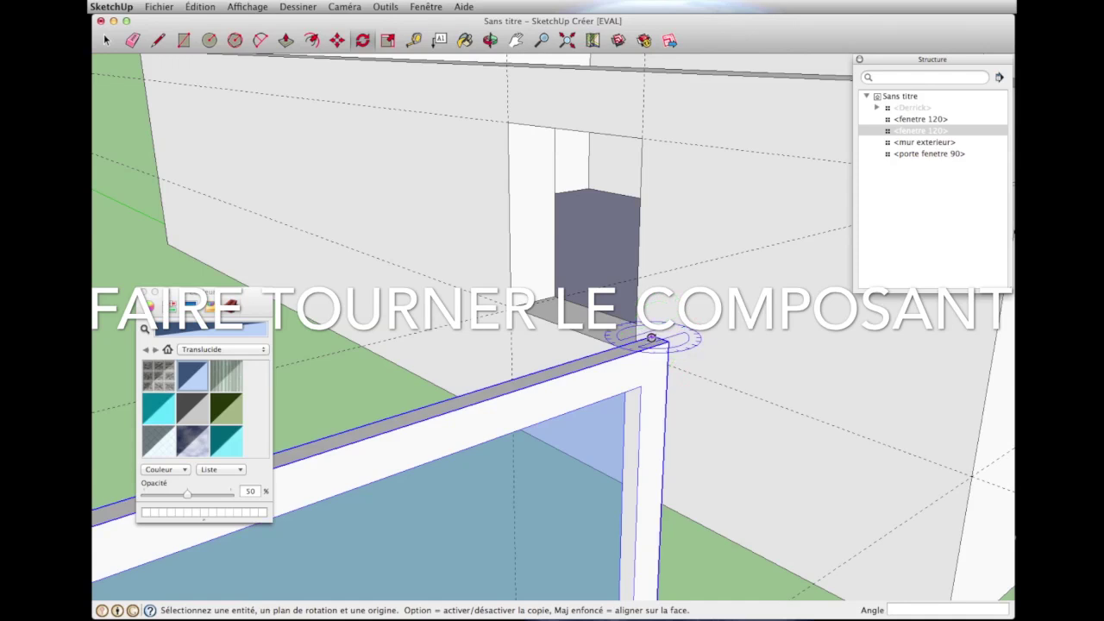
left_click(651, 338)
left_click(542, 369)
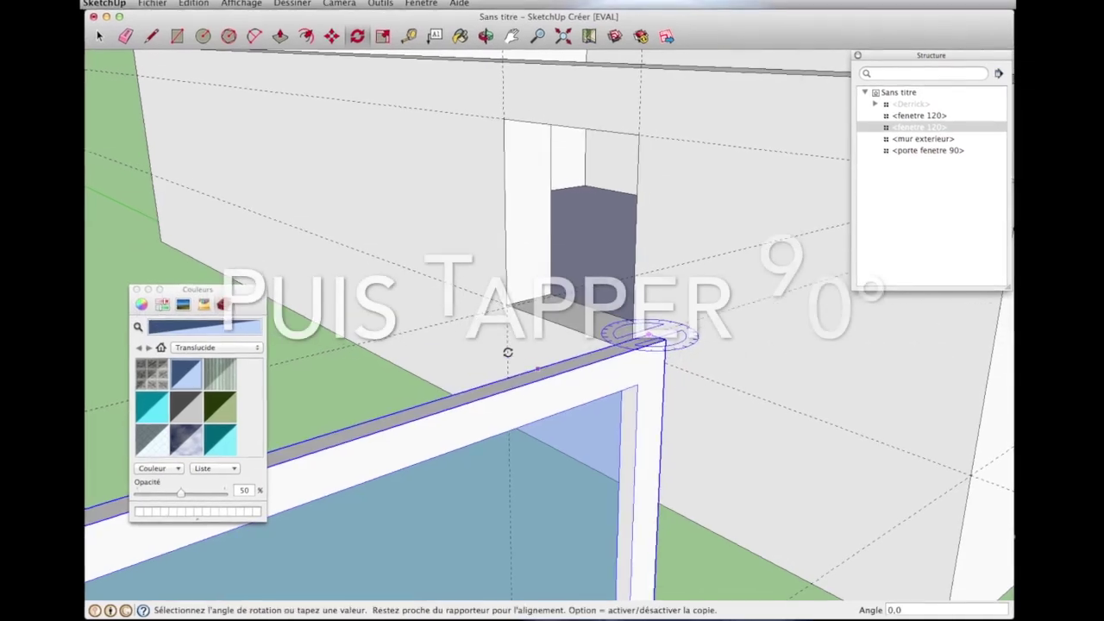
type("90")
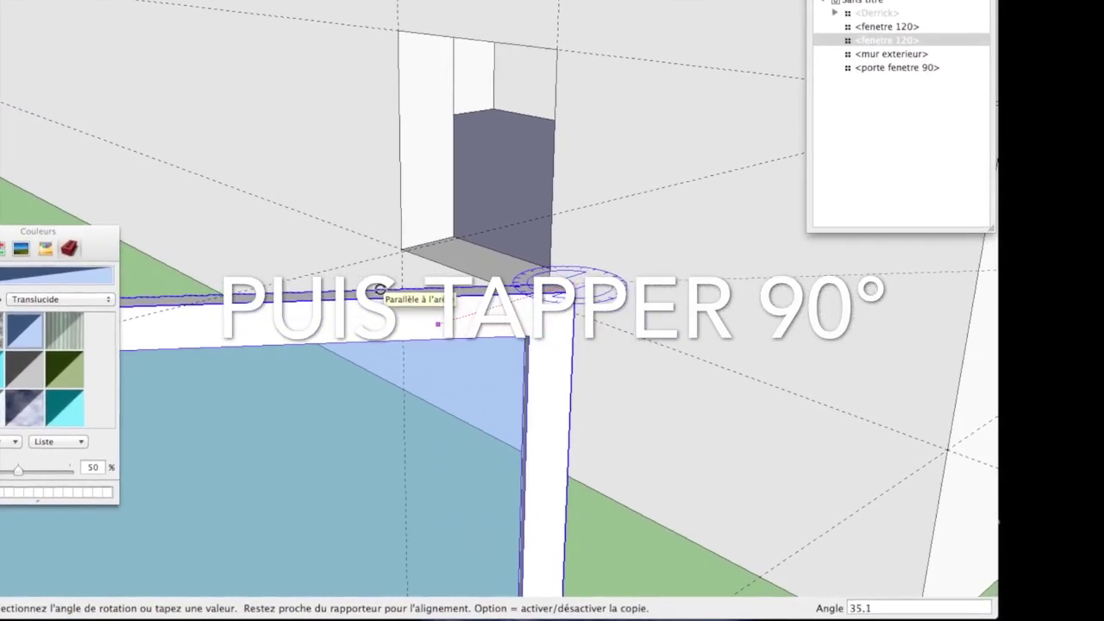
key("Return")
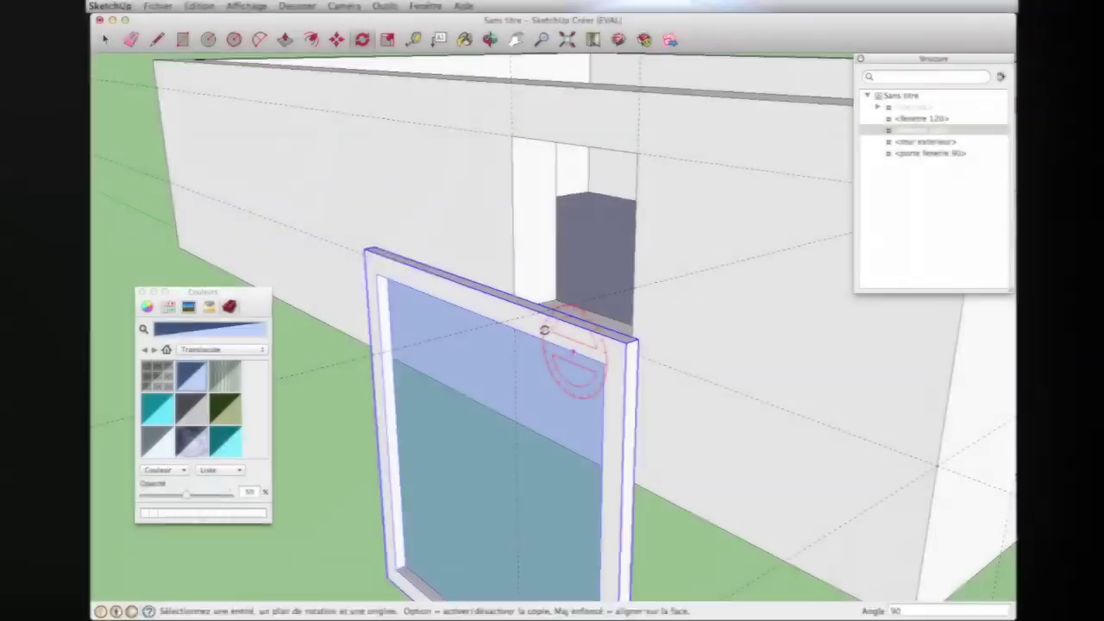
key("Escape")
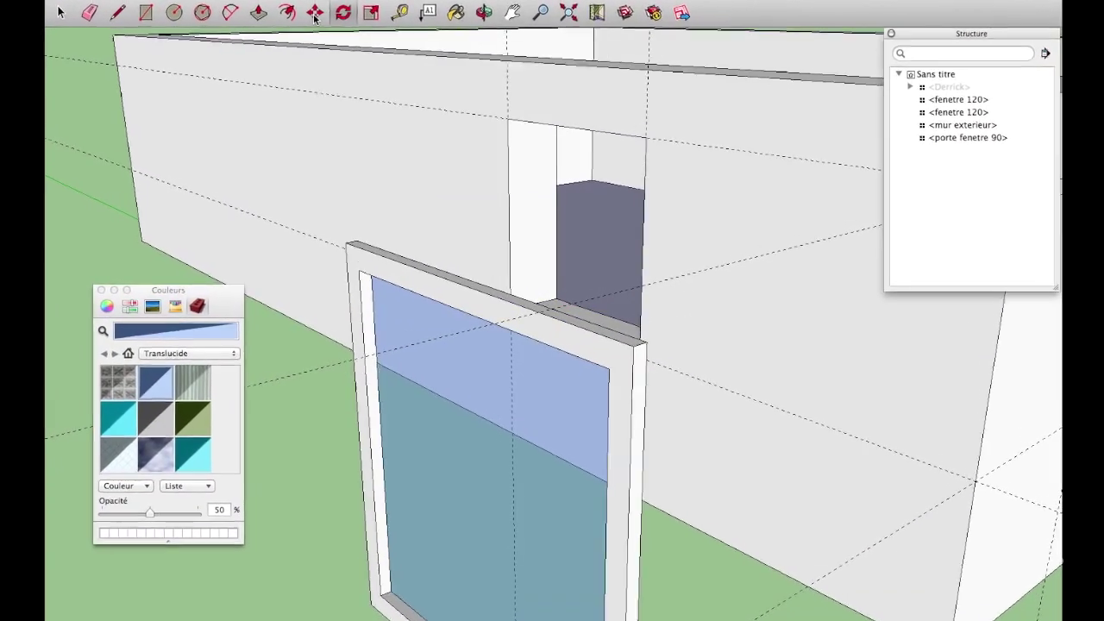
- Move the rotated window by its top corner into the side-wall opening, then view the whole house
left_click(315, 12)
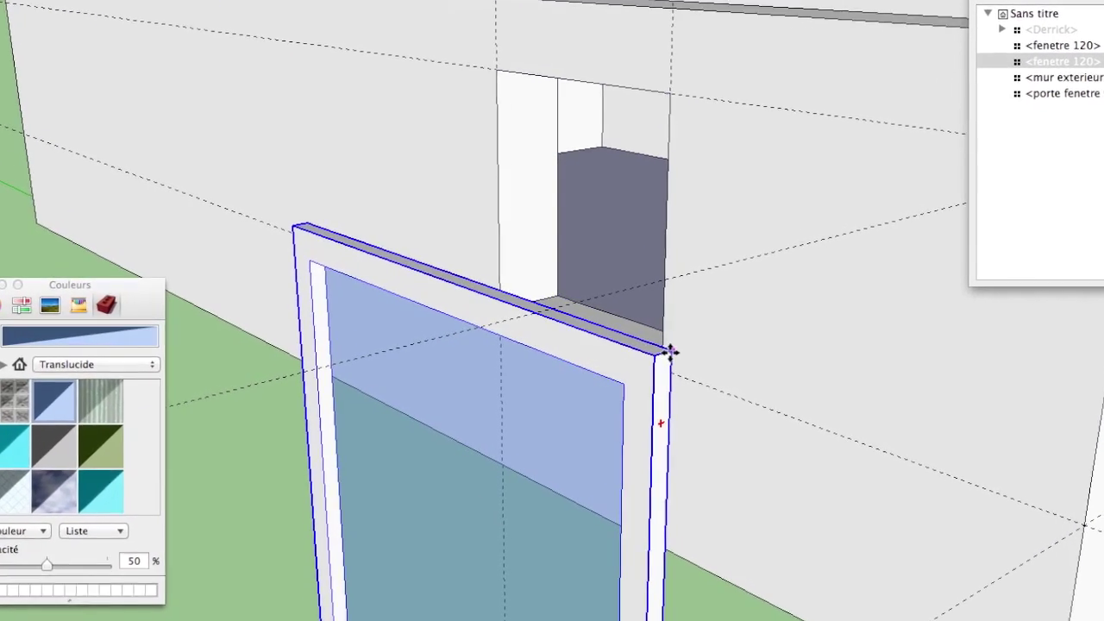
left_click(670, 352)
mouse_move(722, 129)
middle_mouse_down()
mouse_move(30, 214)
mouse_move(51, 215)
middle_mouse_up()
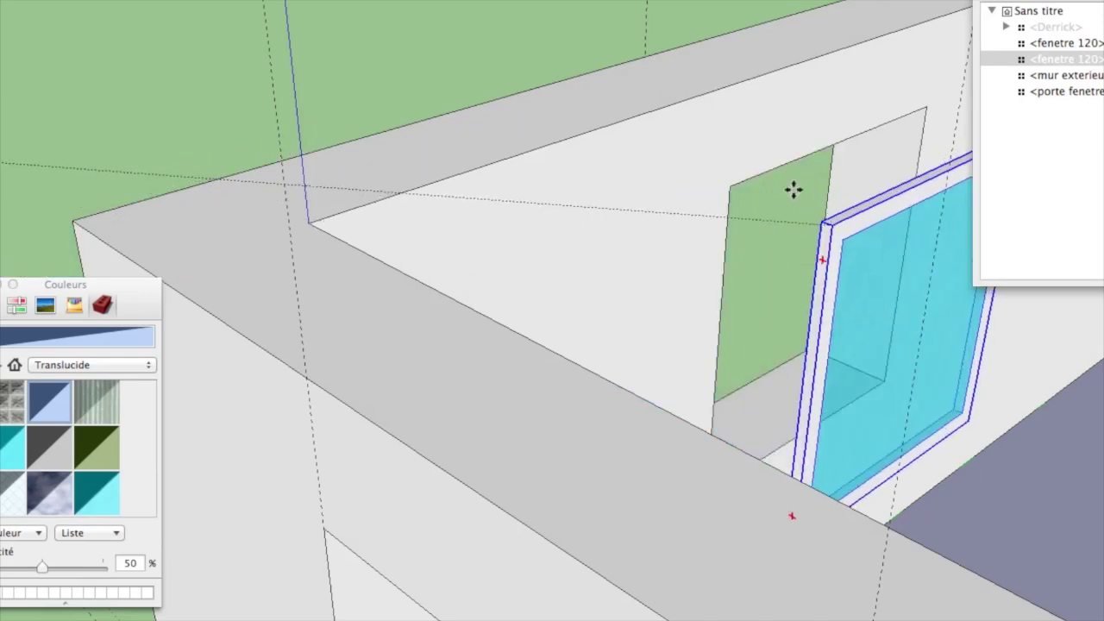
scroll(742, 186, "up", 3)
scroll(733, 185, "up", 2)
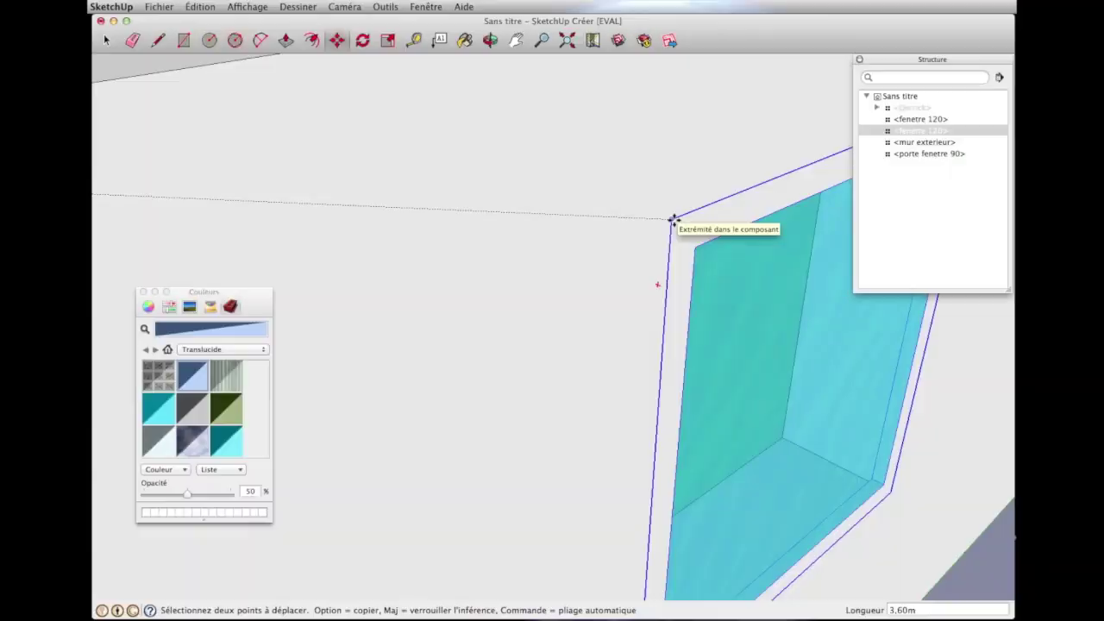
left_click(673, 221)
scroll(668, 222, "down", 3)
scroll(665, 224, "down", 3)
scroll(664, 225, "down", 2)
mouse_move(419, 278)
middle_mouse_down()
mouse_move(615, 255)
mouse_move(781, 302)
middle_mouse_up()
key("m")
mouse_move(481, 295)
middle_mouse_down()
mouse_move(498, 302)
mouse_move(401, 307)
mouse_move(394, 288)
mouse_move(409, 221)
mouse_move(247, 224)
mouse_move(357, 209)
middle_mouse_up()
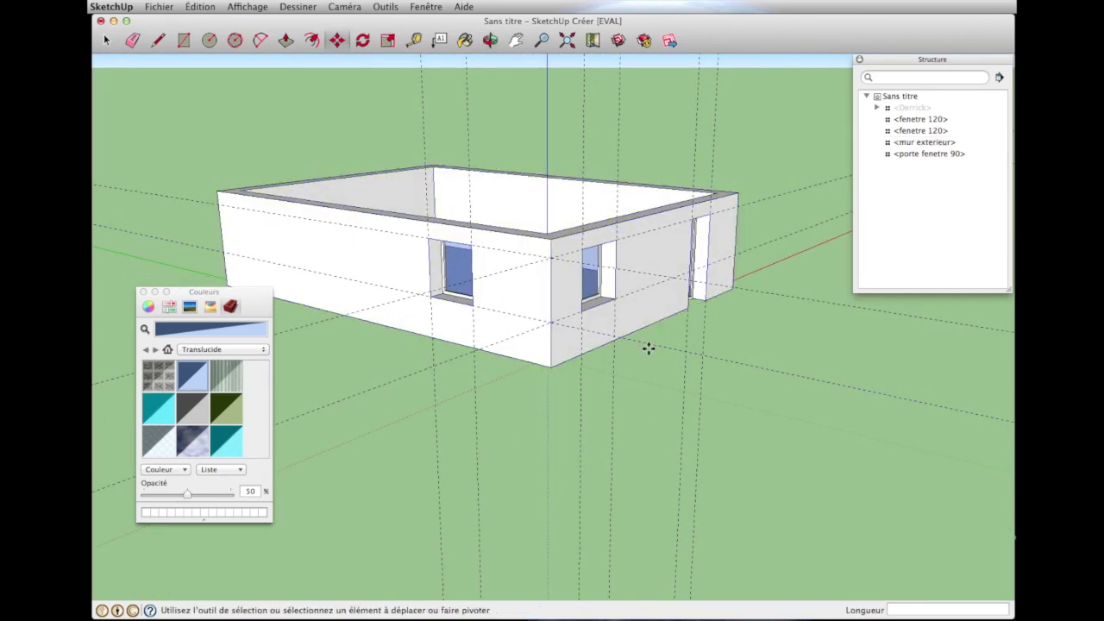